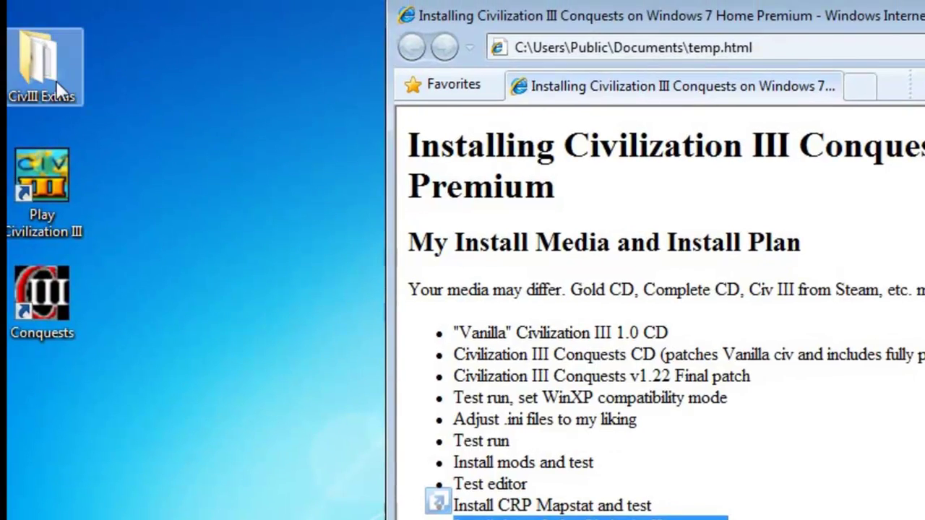
Run civassist_ii_setup from the CivIII Extras folder, which then asks for .NET Framework 1.1.4322
{"action": "double_click", "coordinate": [13, 71]}
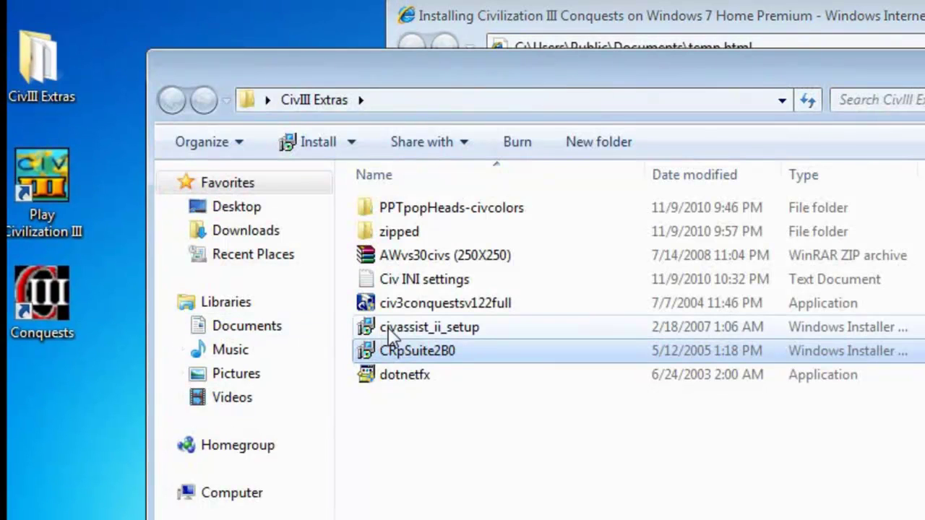
{"action": "double_click", "coordinate": [390, 332]}
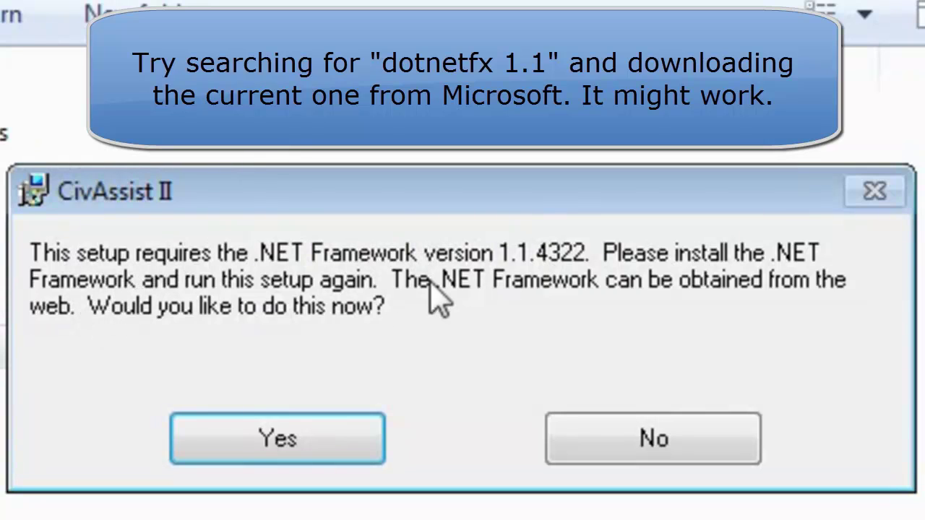
Open the Details properties of the dotnetfx installer file
{"action": "left_click_drag", "start_coordinate": [474, 204], "coordinate": [373, 101]}
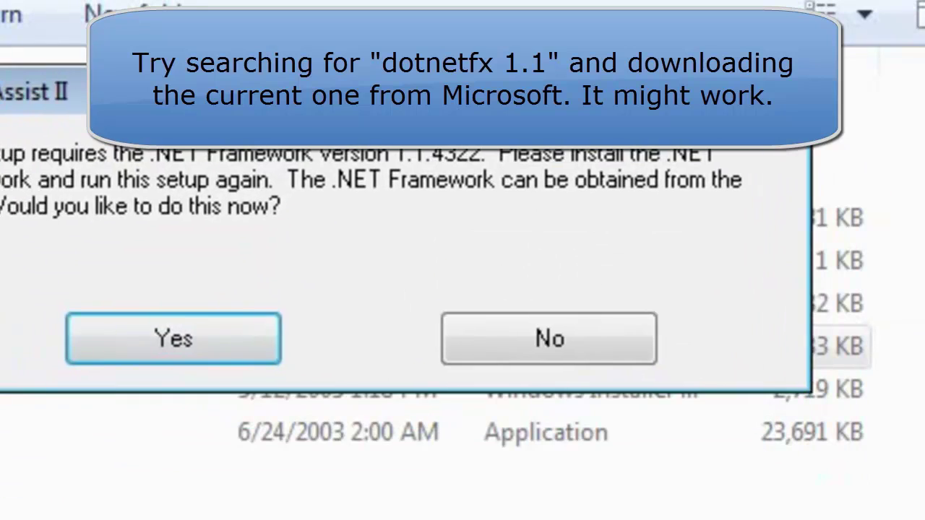
{"action": "left_click_drag", "start_coordinate": [219, 120], "coordinate": [257, 87]}
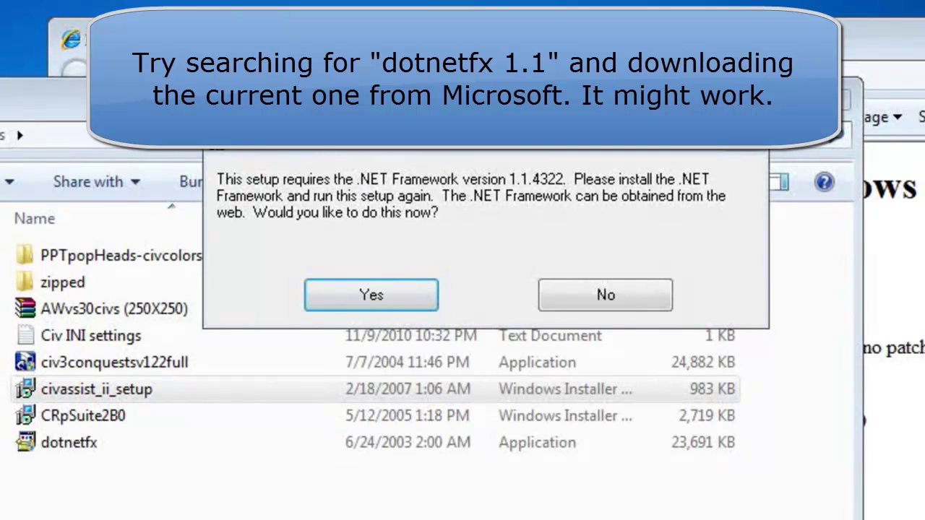
{"action": "key", "text": "n"}
{"action": "left_click", "coordinate": [71, 455]}
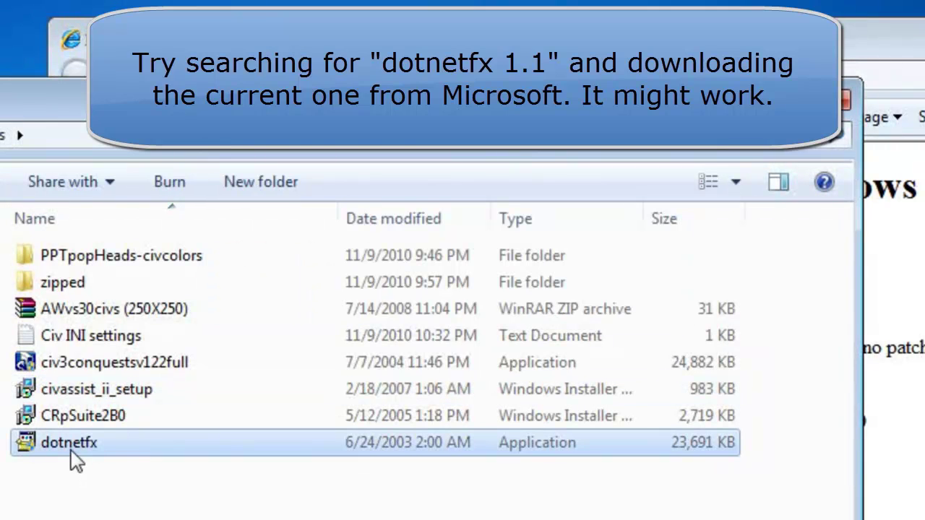
{"action": "right_click", "coordinate": [71, 454]}
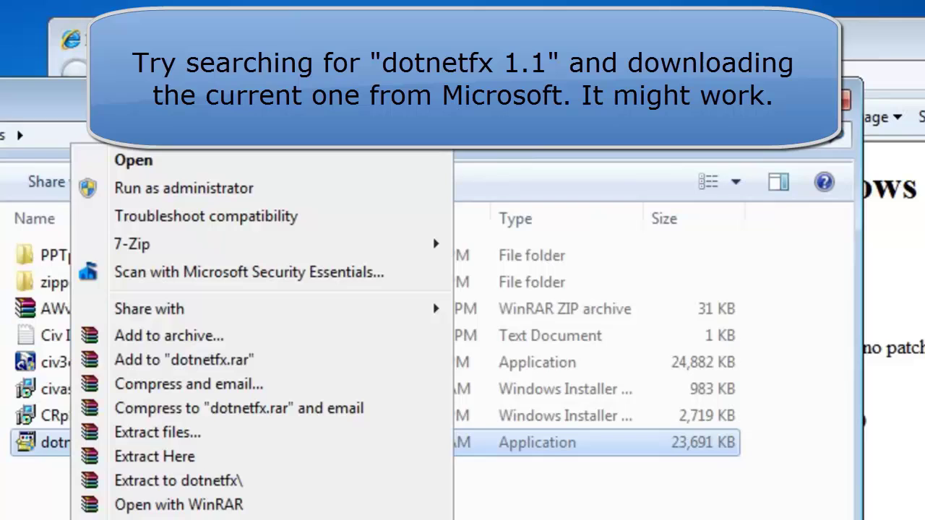
{"action": "key", "text": "r"}
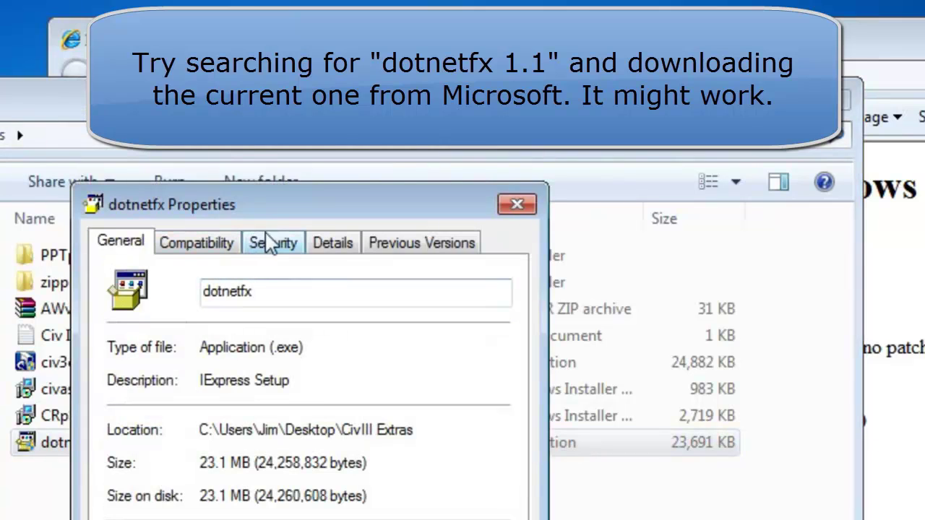
{"action": "left_click", "coordinate": [334, 244]}
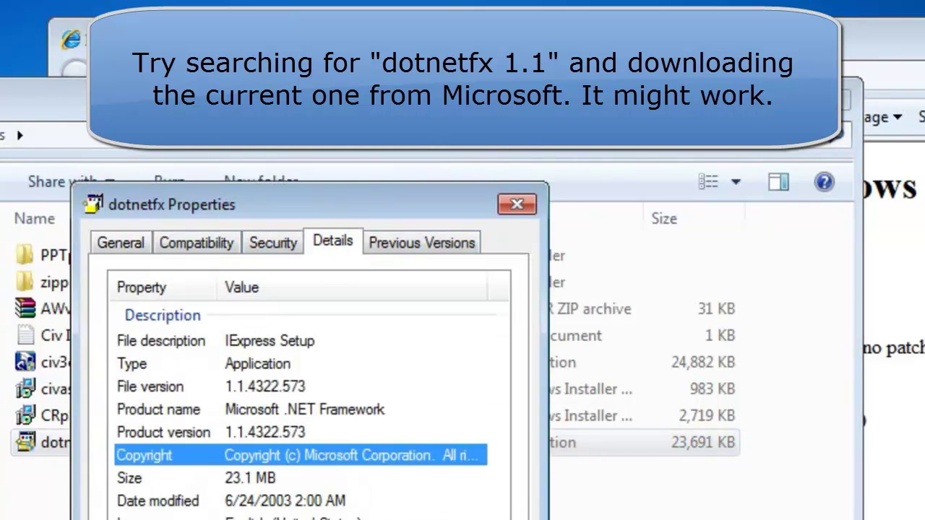
Confirm dotnetfx is version 1.1.4322.573, then decline CivAssist II's offer to download .NET
{"action": "left_click", "coordinate": [838, 93]}
{"action": "left_click_drag", "start_coordinate": [455, 219], "coordinate": [924, 79]}
{"action": "left_click_drag", "start_coordinate": [494, 148], "coordinate": [328, 193]}
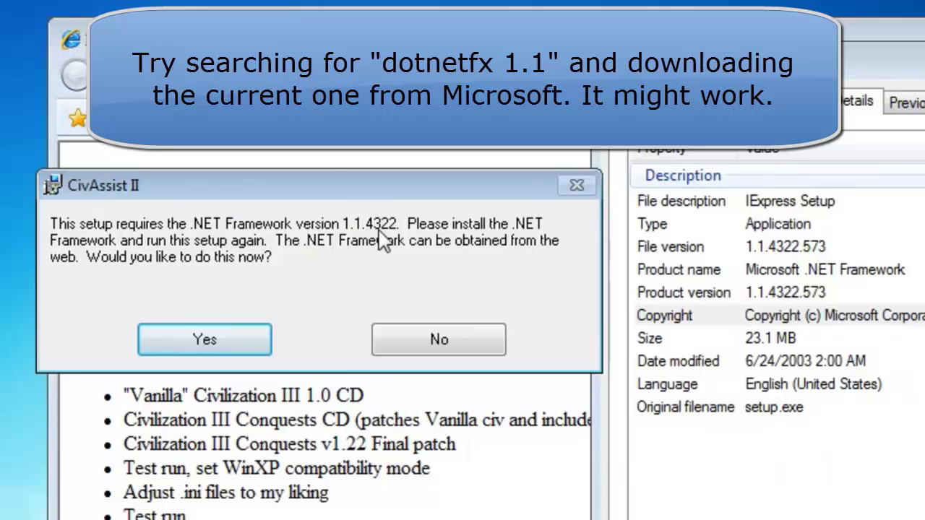
{"action": "left_click", "coordinate": [715, 249]}
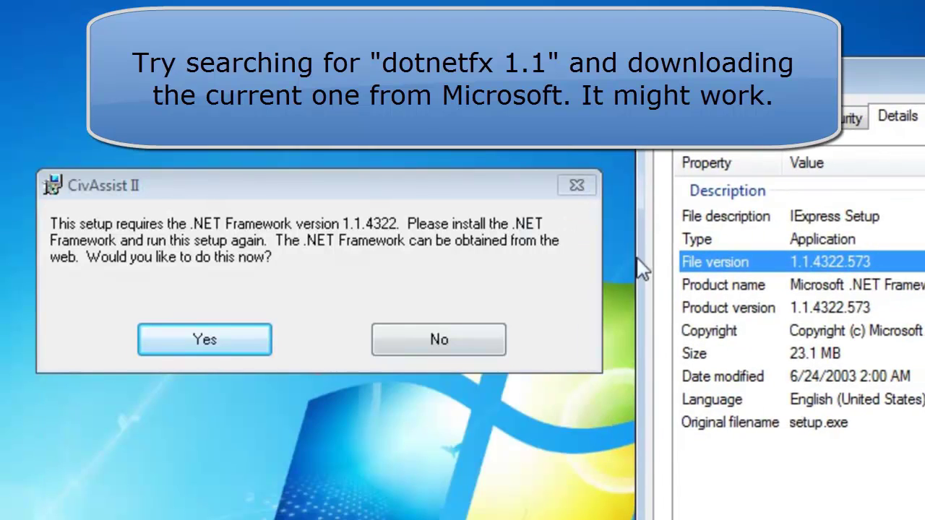
{"action": "left_click", "coordinate": [453, 342]}
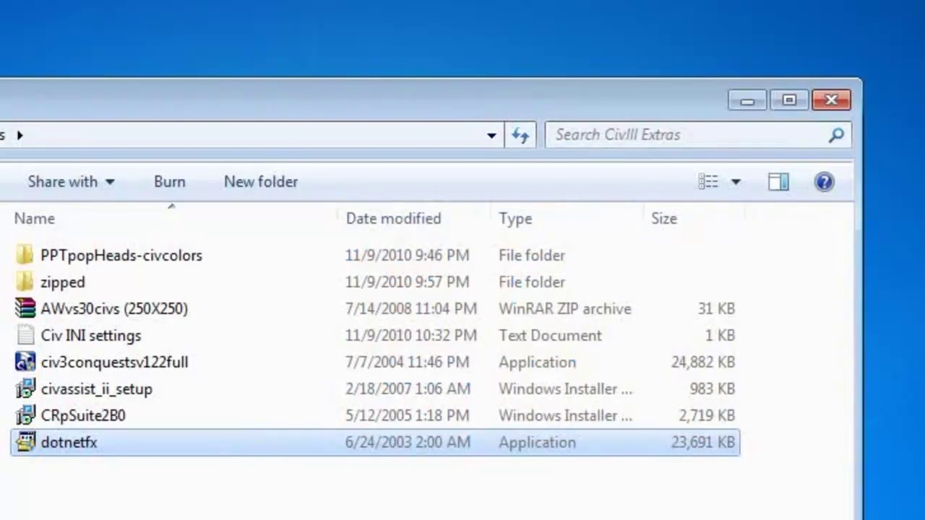
Install .NET Framework 1.1 from dotnetfx, overriding the compatibility warning and accepting the licence
{"action": "left_click", "coordinate": [58, 510]}
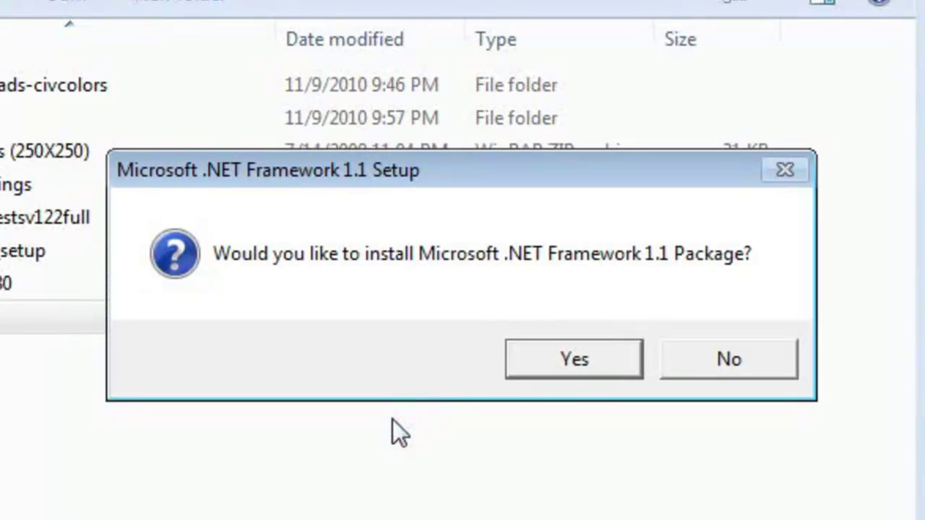
{"action": "left_click", "coordinate": [560, 360]}
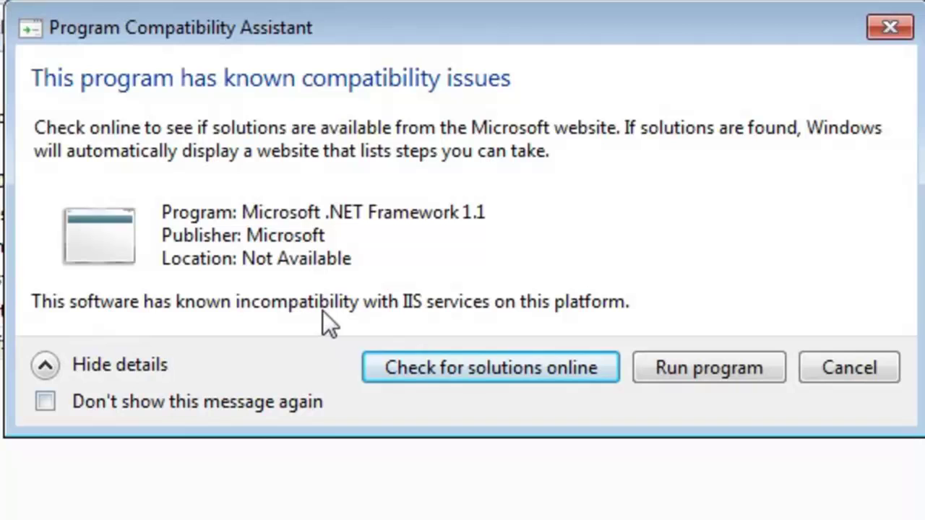
{"action": "left_click", "coordinate": [728, 372]}
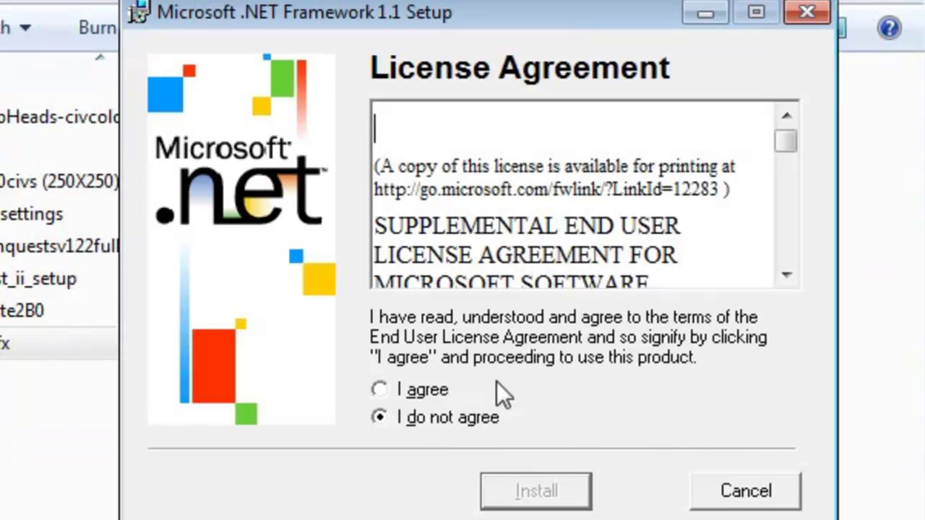
{"action": "left_click_drag", "start_coordinate": [339, 24], "coordinate": [296, 58]}
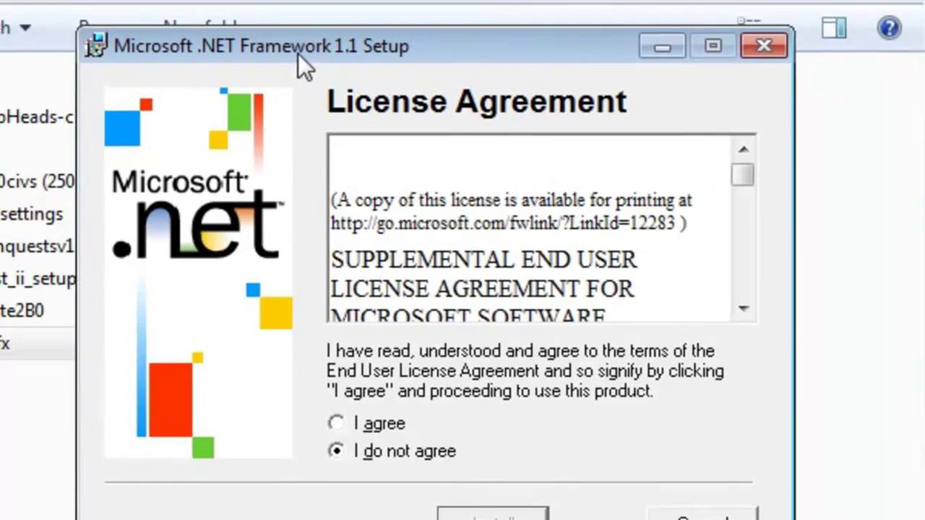
{"action": "left_click", "coordinate": [354, 424]}
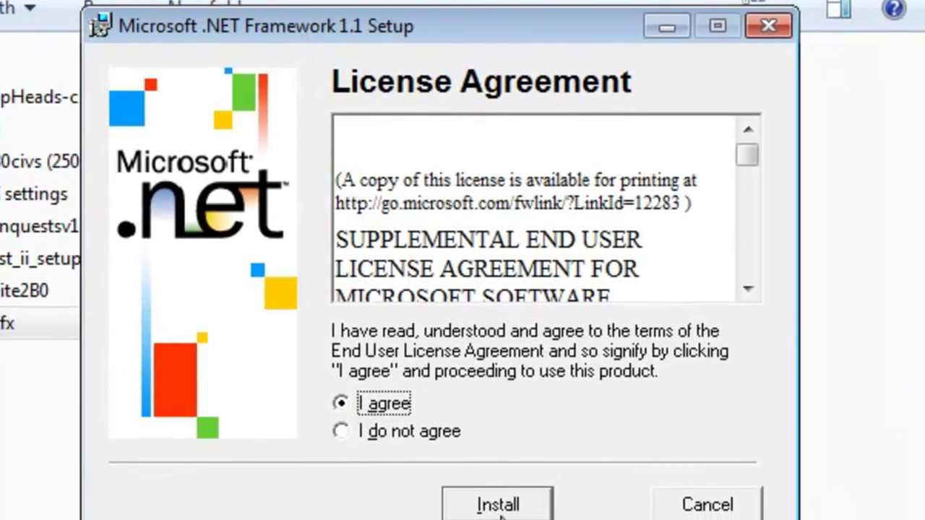
{"action": "left_click", "coordinate": [498, 517]}
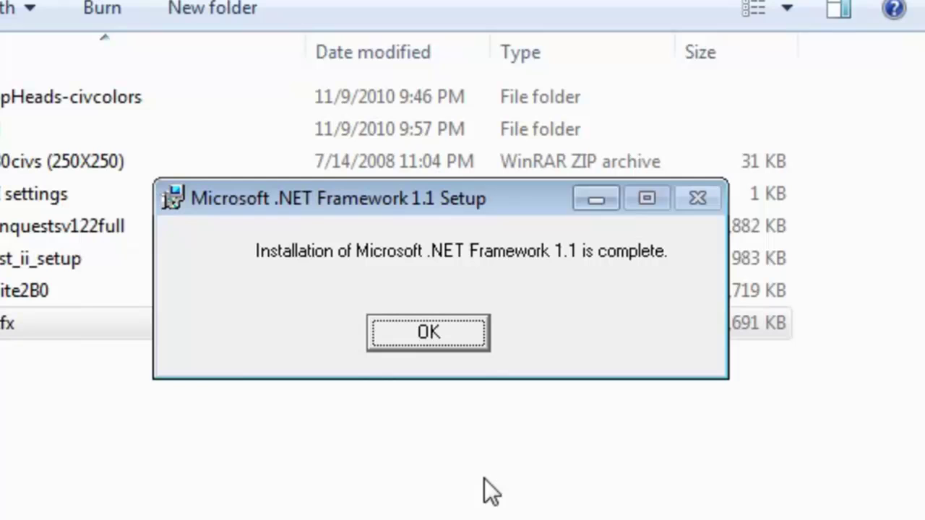
Dismiss the .NET installation-complete message and return to the CivIII Extras files
{"action": "left_click", "coordinate": [401, 334]}
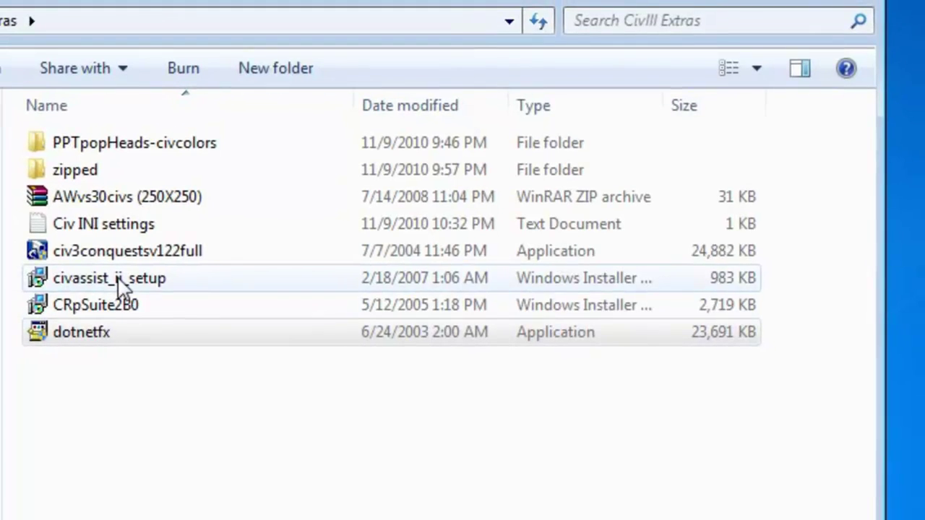
{"action": "key", "text": "alt+Tab"}
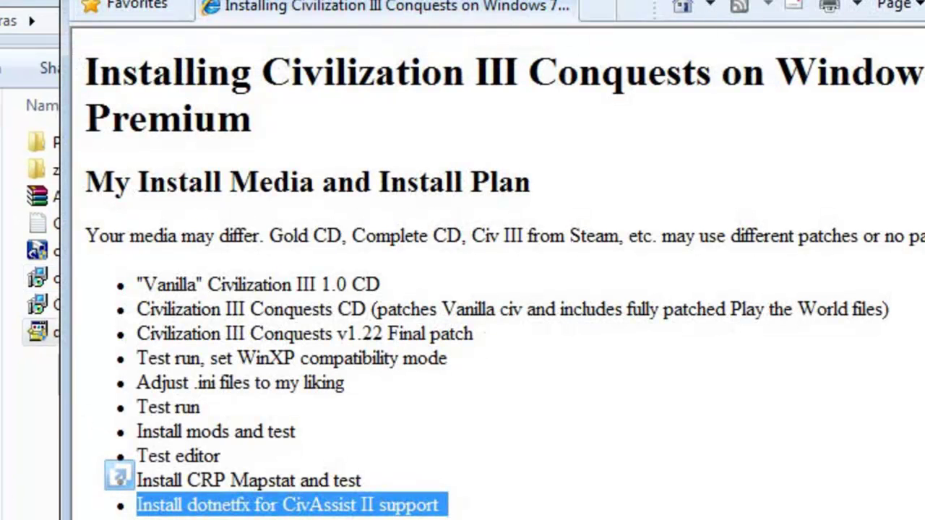
{"action": "left_click", "coordinate": [36, 512]}
Relaunch civassist_ii_setup, choose to install for Everyone, and browse for another folder
{"action": "double_click", "coordinate": [79, 282]}
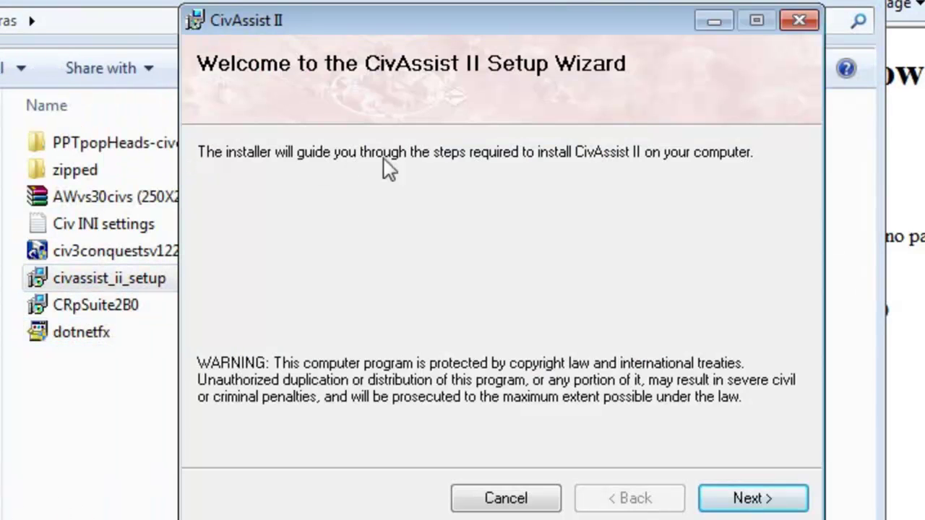
{"action": "left_click", "coordinate": [752, 499]}
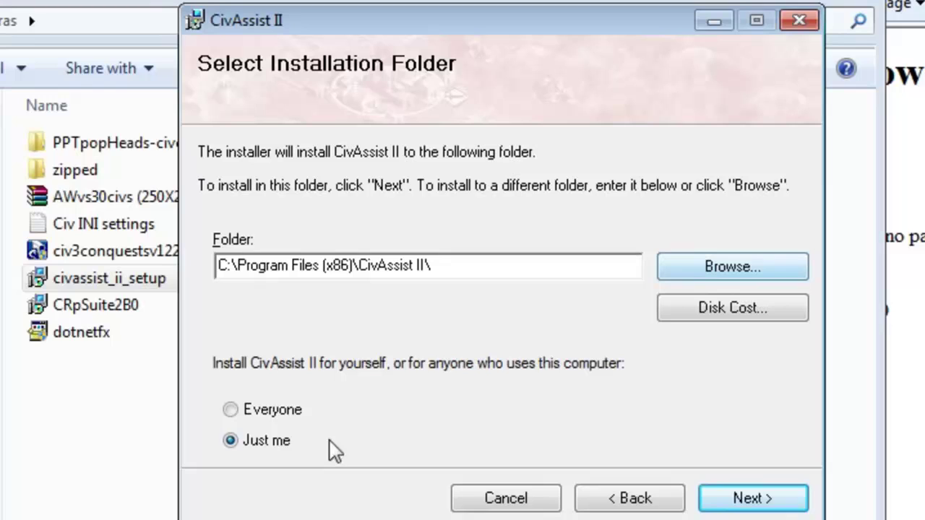
{"action": "left_click", "coordinate": [230, 411]}
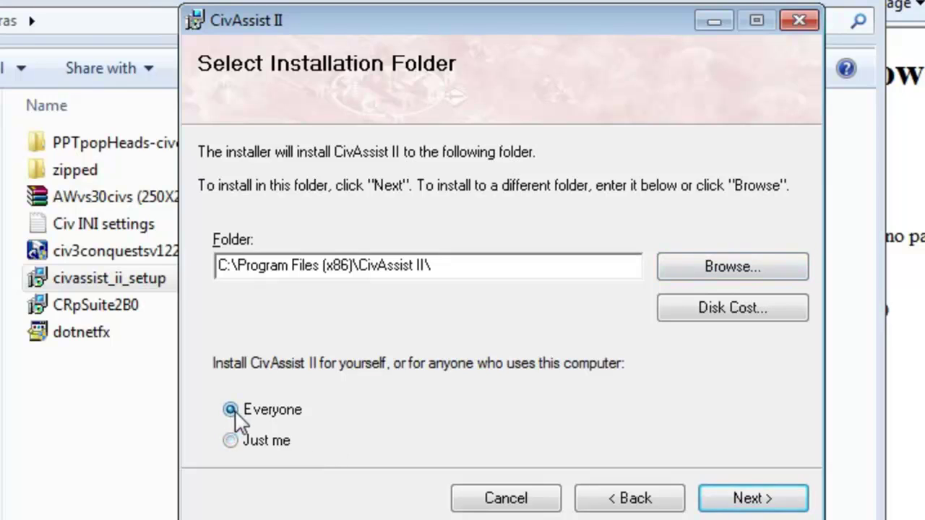
{"action": "left_click", "coordinate": [701, 273]}
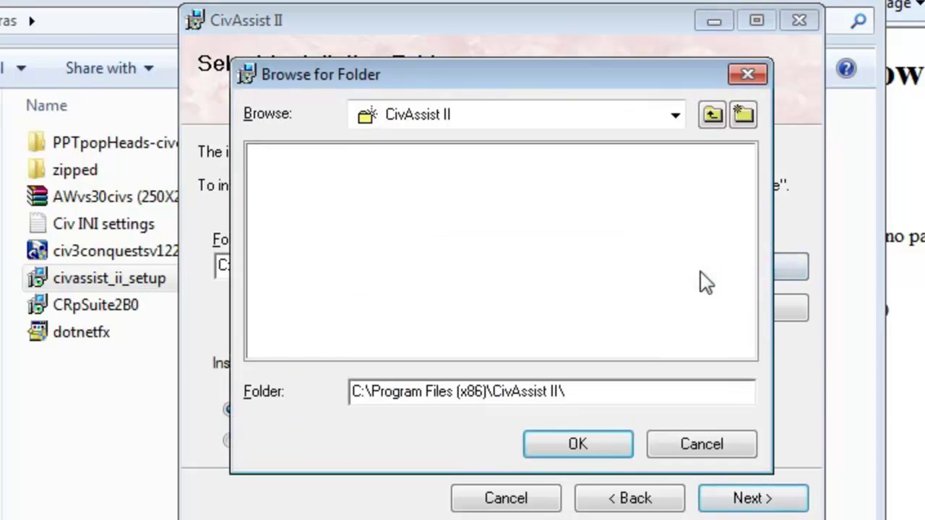
Browse to C:\Users\Public\Games in the folder chooser
{"action": "left_click", "coordinate": [679, 121]}
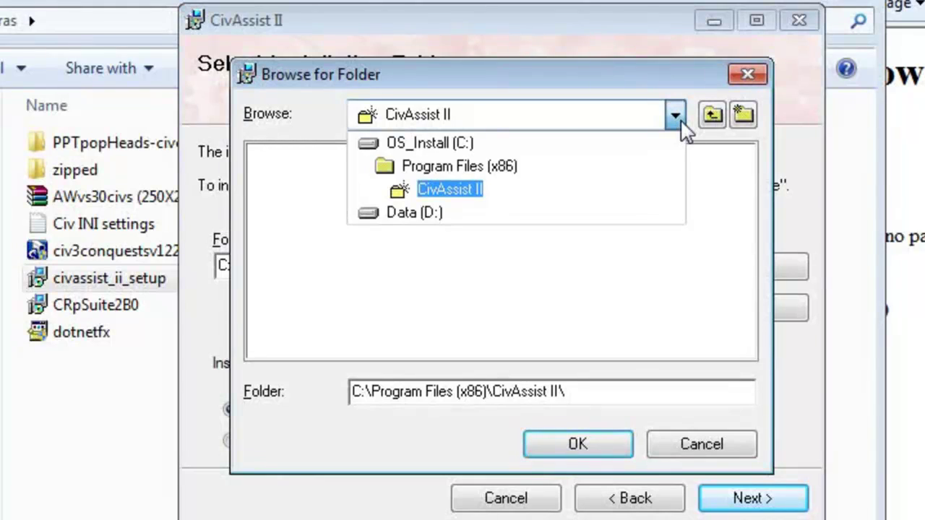
{"action": "left_click", "coordinate": [534, 150]}
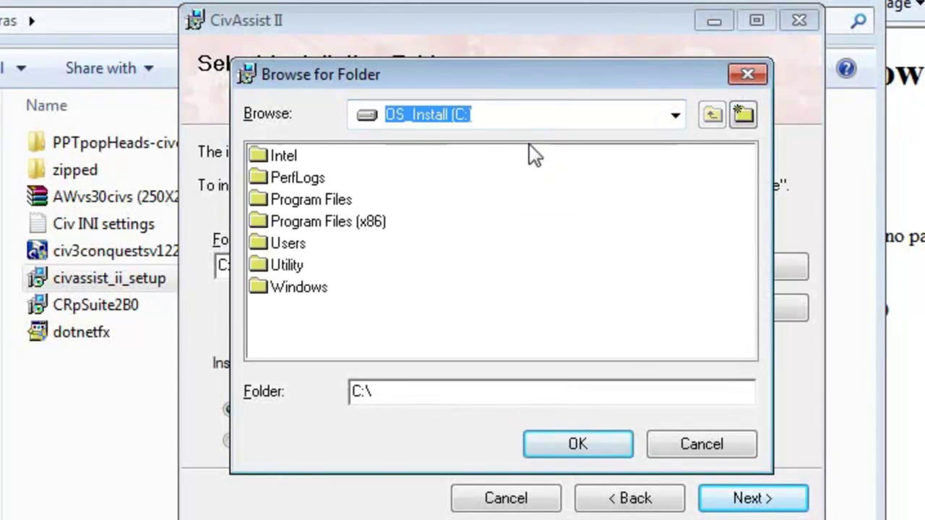
{"action": "double_click", "coordinate": [272, 244]}
{"action": "double_click", "coordinate": [275, 181]}
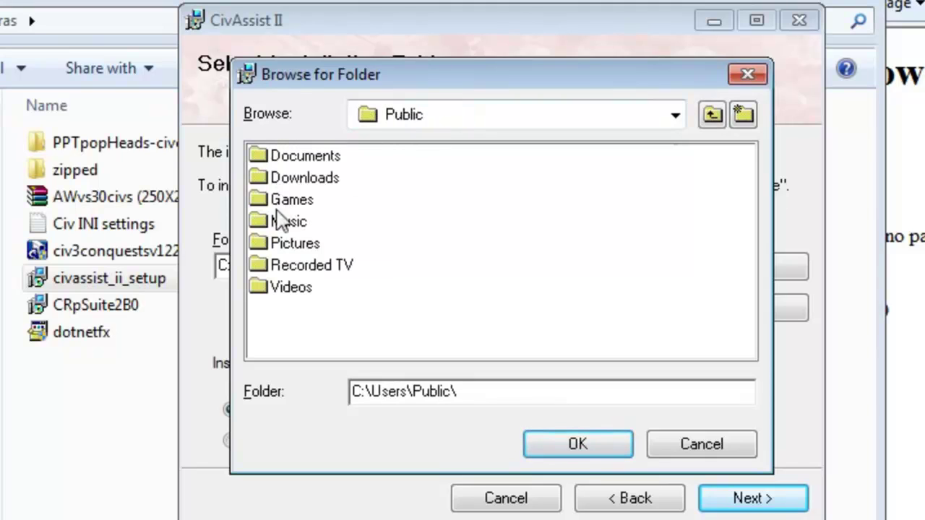
{"action": "double_click", "coordinate": [303, 203]}
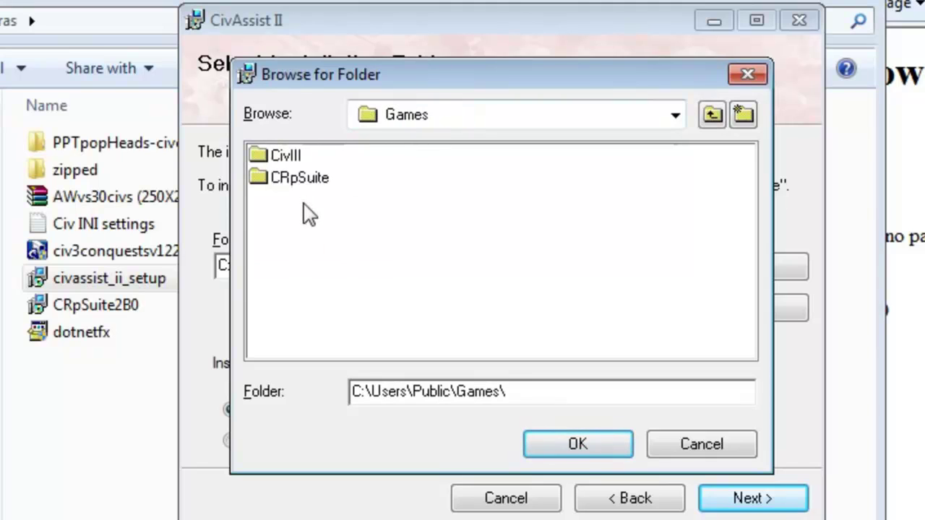
Create a new CivAssistII folder there and accept it as the install location
{"action": "left_click", "coordinate": [745, 118]}
{"action": "type", "text": "Civass"}
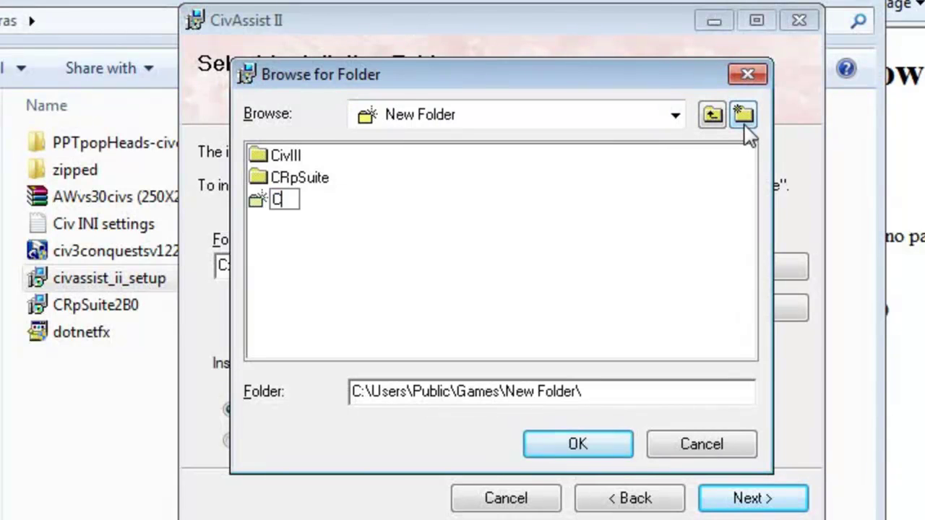
{"action": "key", "text": "BackSpace"}
{"action": "key", "text": "BackSpace"}
{"action": "key", "text": "BackSpace"}
{"action": "type", "text": "AssistII"}
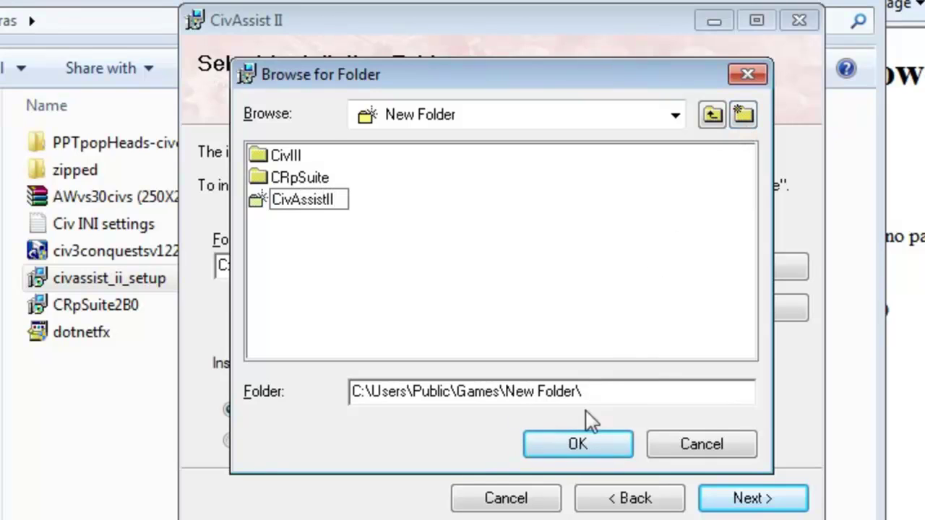
{"action": "key", "text": "Return"}
{"action": "left_click", "coordinate": [321, 159]}
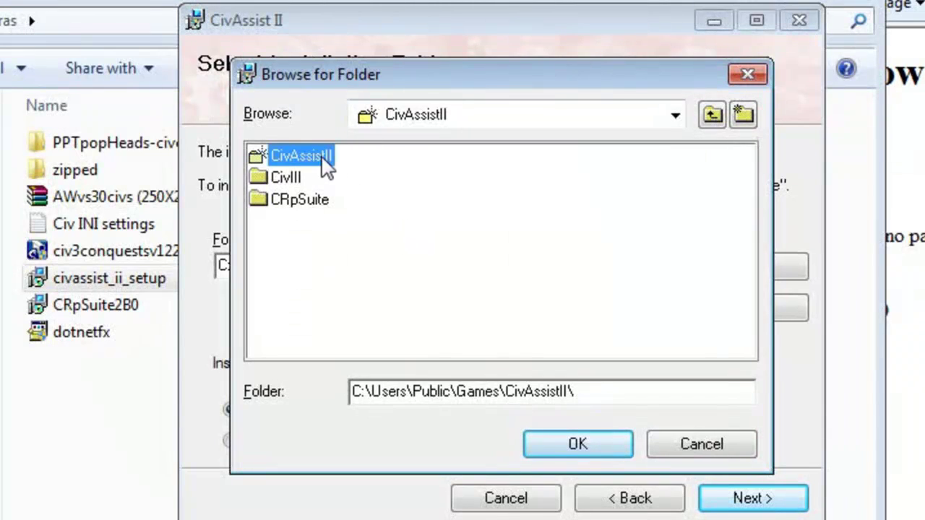
{"action": "left_click", "coordinate": [558, 445]}
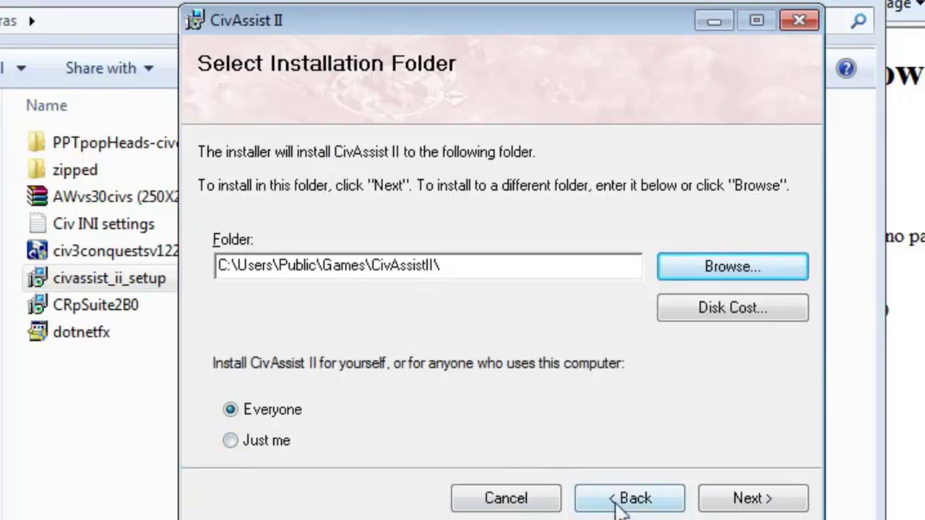
Install CivAssist II, close the completed wizard, and minimize the Explorer window
{"action": "left_click", "coordinate": [744, 500]}
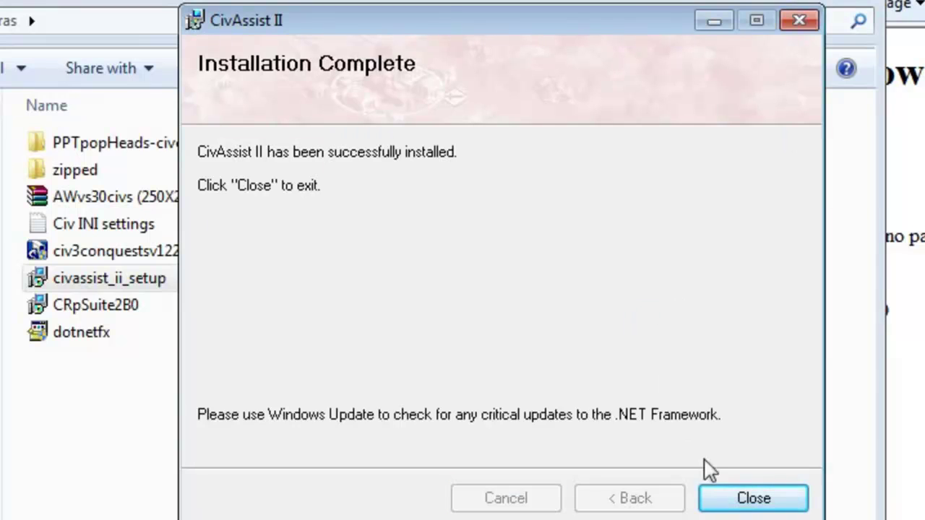
{"action": "left_click", "coordinate": [744, 498]}
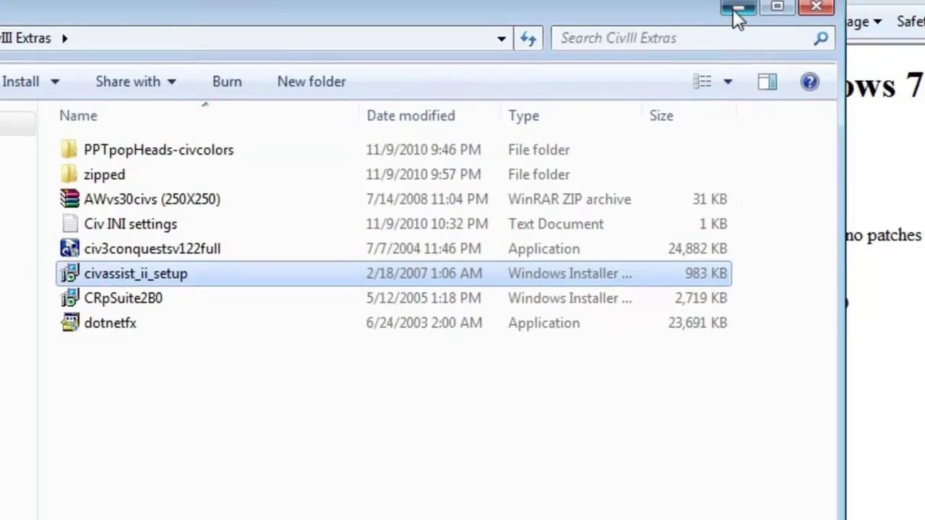
{"action": "left_click", "coordinate": [775, 0]}
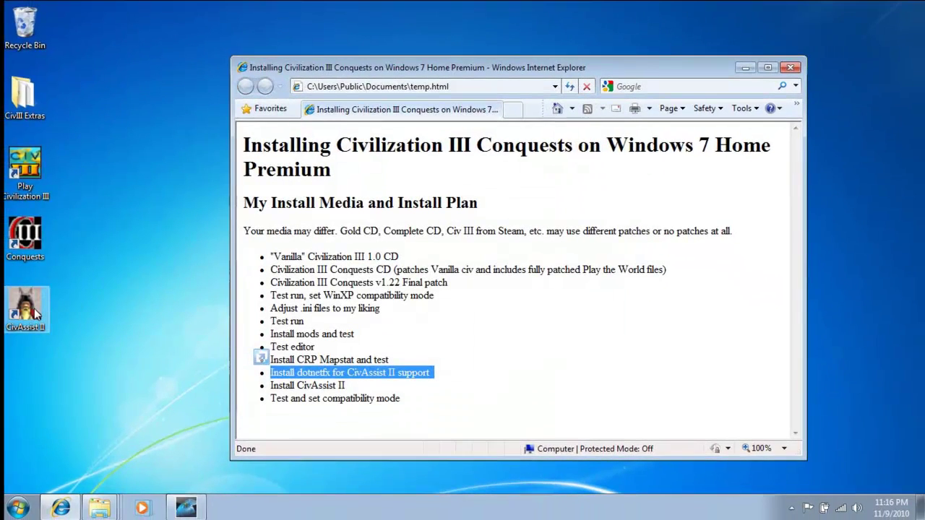
{"action": "left_click_drag", "start_coordinate": [414, 407], "coordinate": [281, 405]}
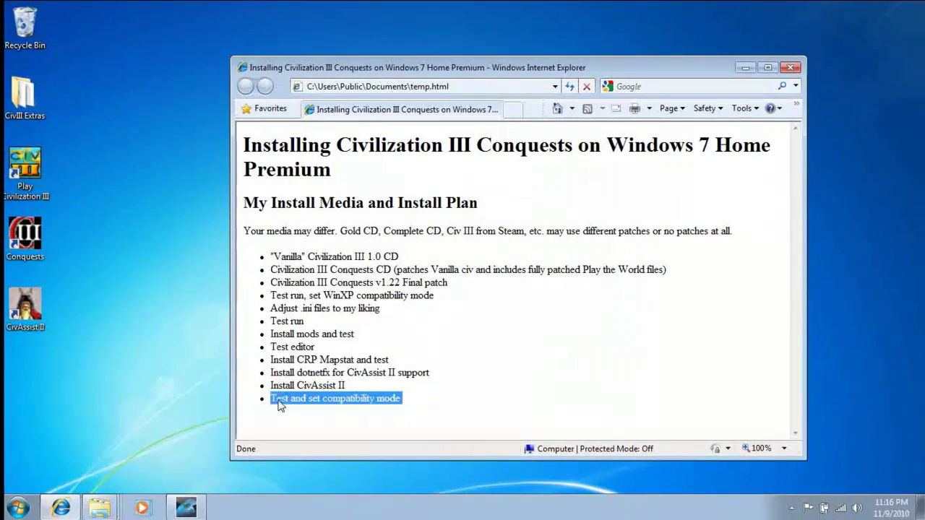
{"action": "double_click", "coordinate": [39, 300]}
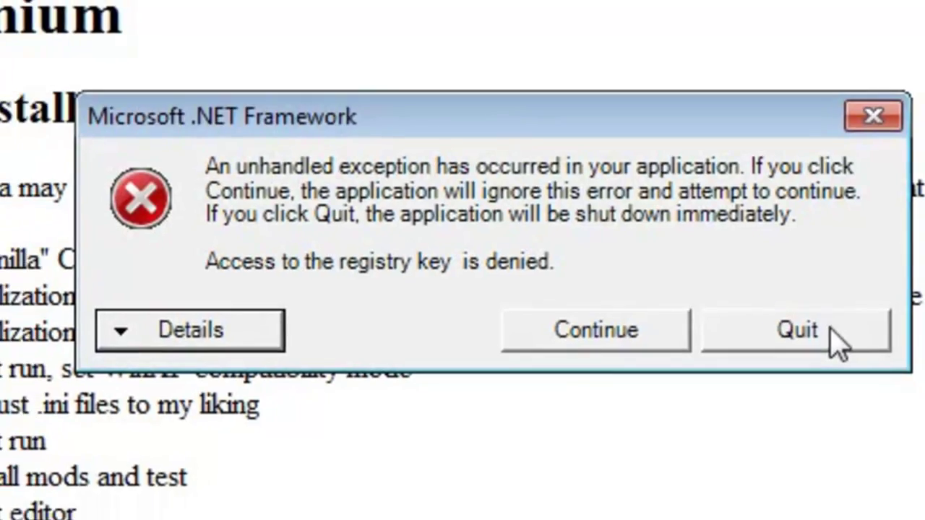
{"action": "left_click", "coordinate": [838, 339]}
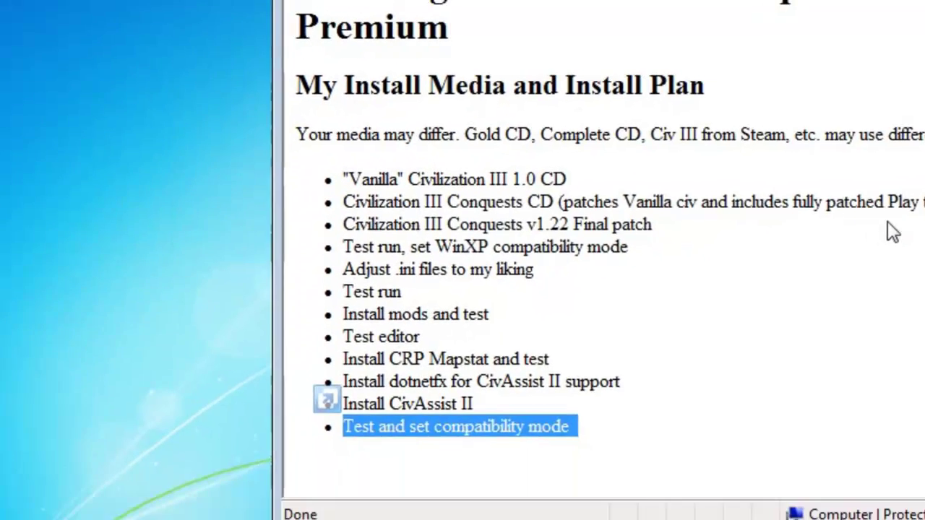
{"action": "left_click", "coordinate": [38, 244]}
{"action": "right_click", "coordinate": [41, 243]}
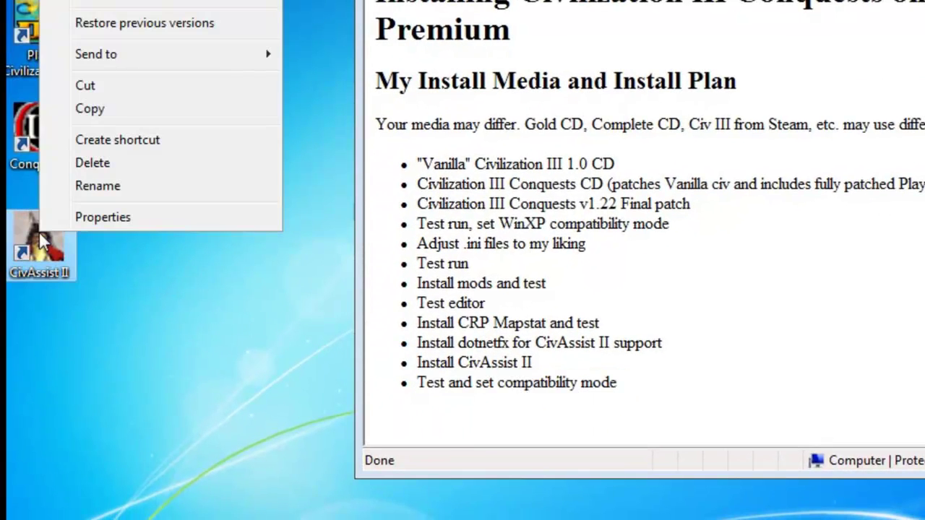
{"action": "left_click", "coordinate": [75, 220]}
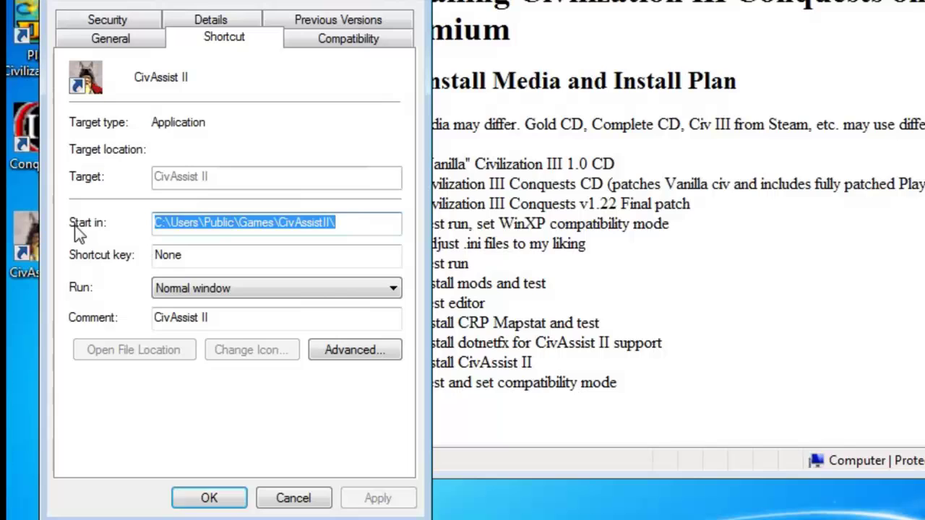
{"action": "left_click", "coordinate": [301, 45]}
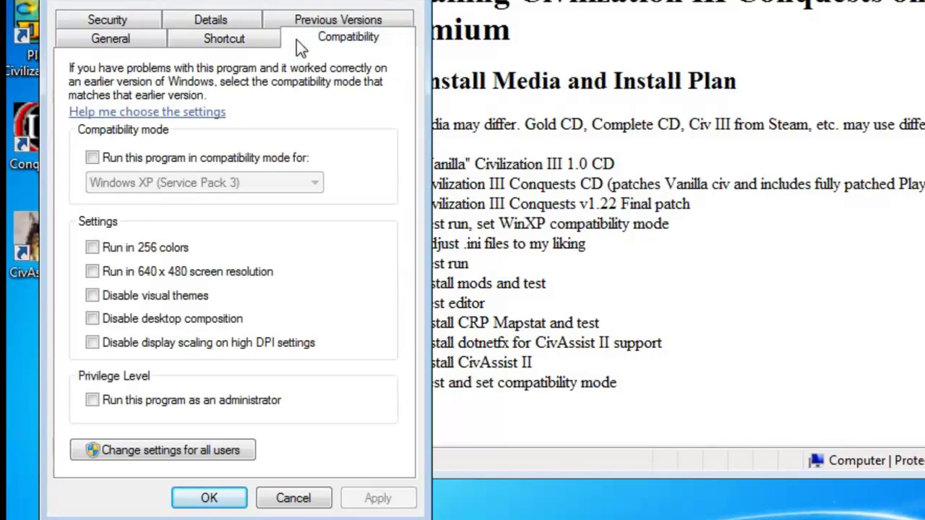
{"action": "left_click", "coordinate": [95, 156]}
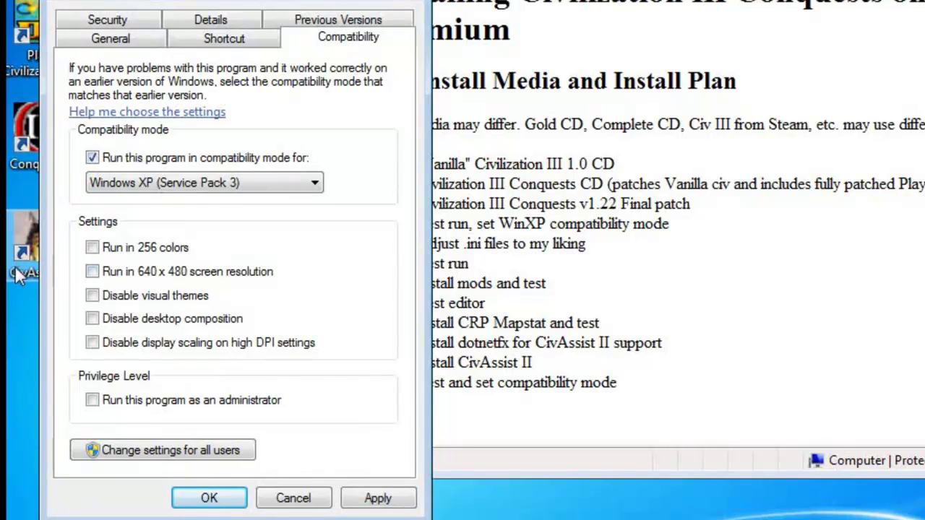
{"action": "left_click", "coordinate": [298, 500]}
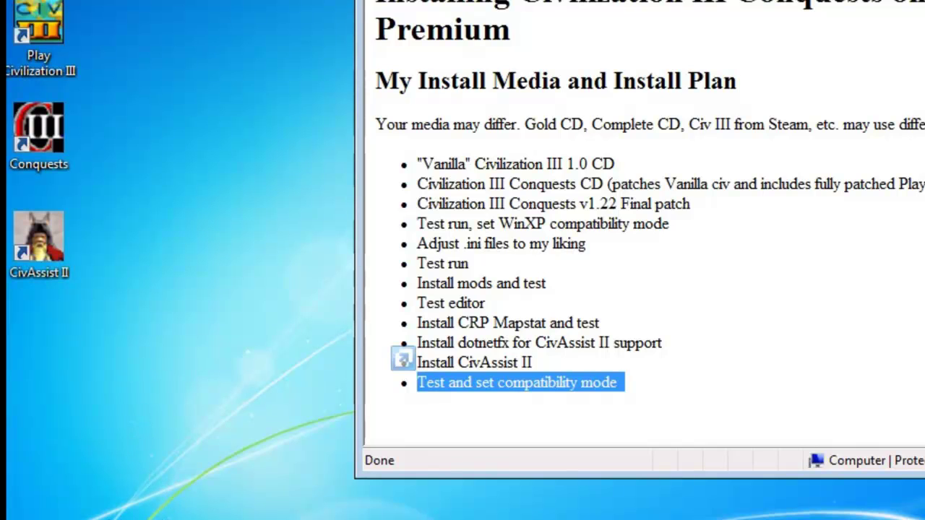
{"action": "left_click_drag", "start_coordinate": [403, 359], "coordinate": [145, 506]}
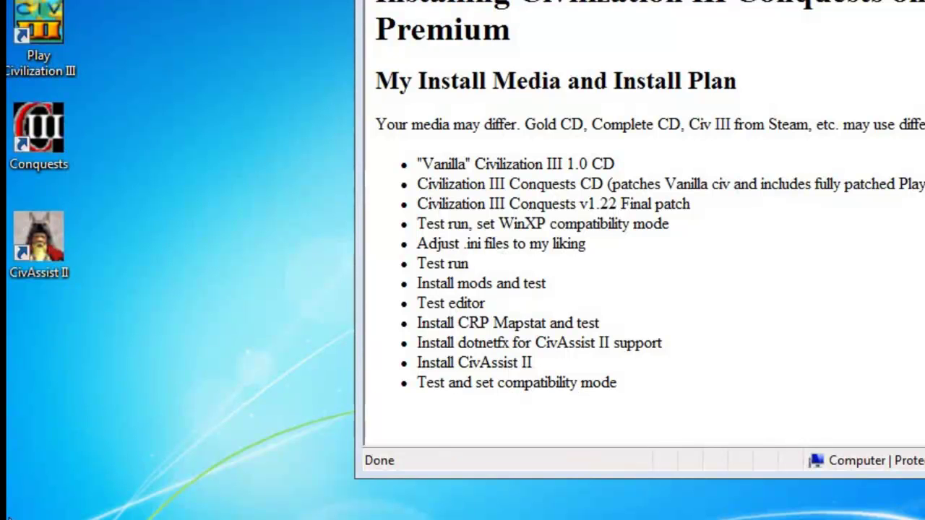
Browse via Computer to C:\Users\Public\Games\CivAssistII and select the CivAssist program
{"action": "key", "text": "super"}
{"action": "left_click", "coordinate": [318, 156]}
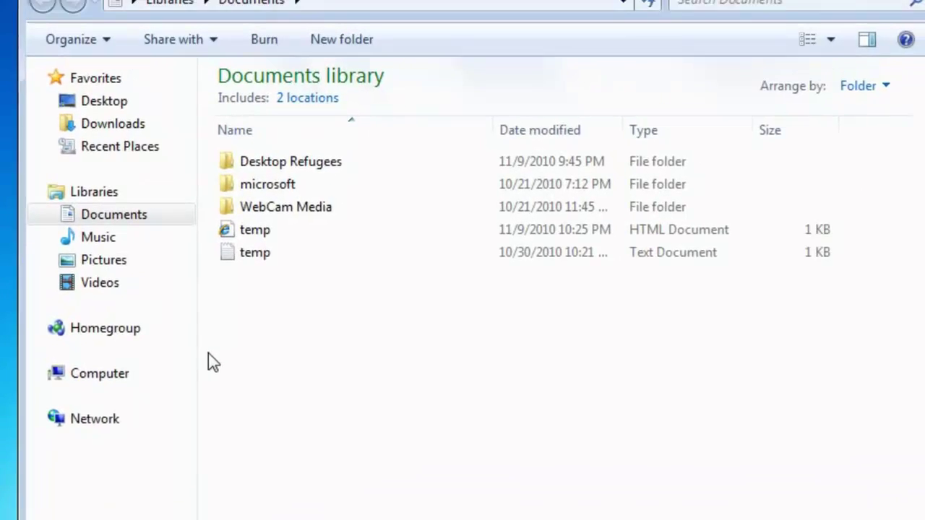
{"action": "left_click", "coordinate": [86, 394]}
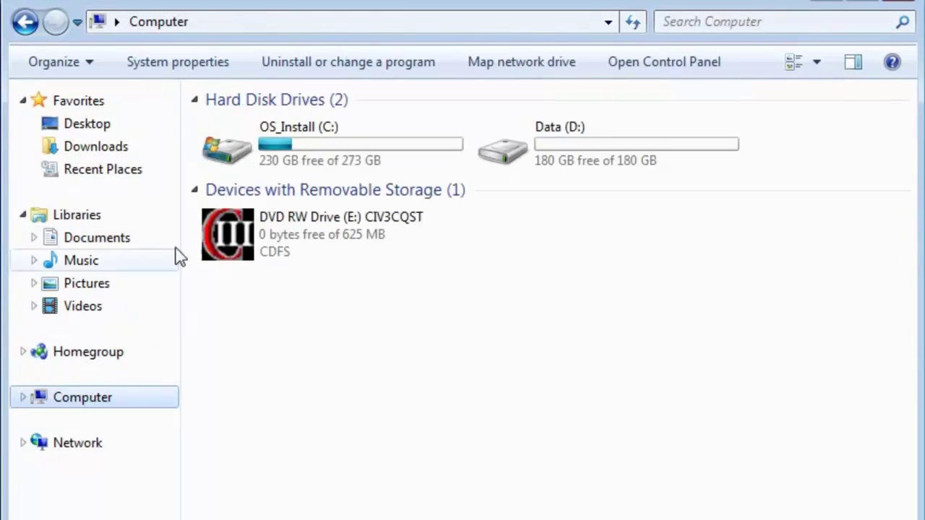
{"action": "double_click", "coordinate": [336, 157]}
{"action": "double_click", "coordinate": [282, 220]}
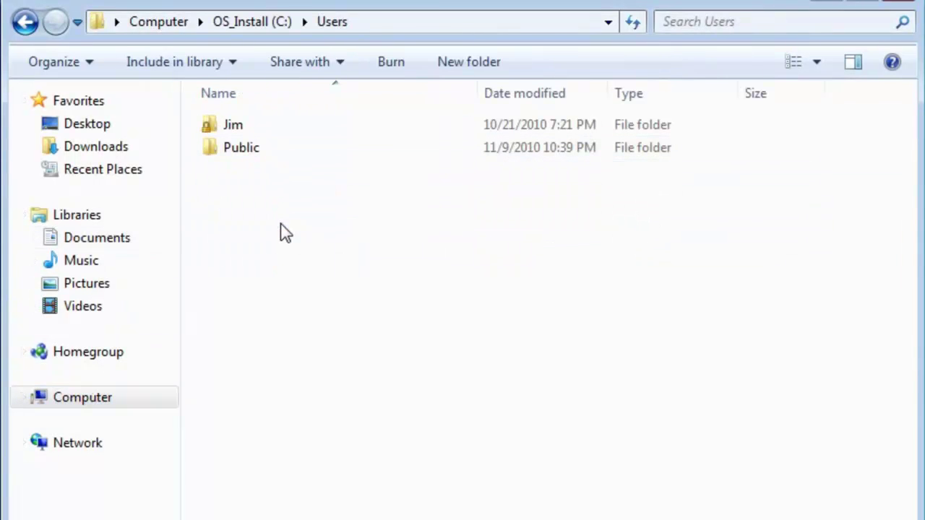
{"action": "double_click", "coordinate": [238, 156]}
{"action": "double_click", "coordinate": [242, 127]}
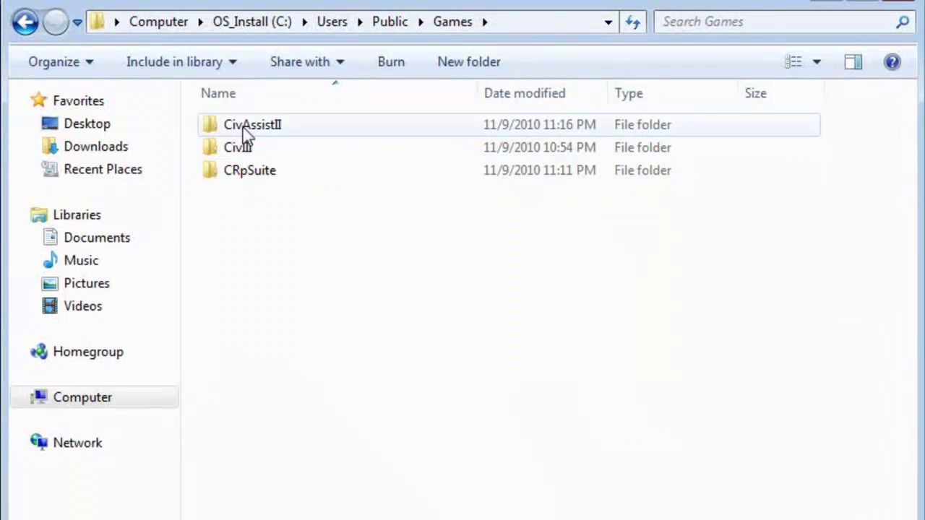
{"action": "double_click", "coordinate": [243, 125]}
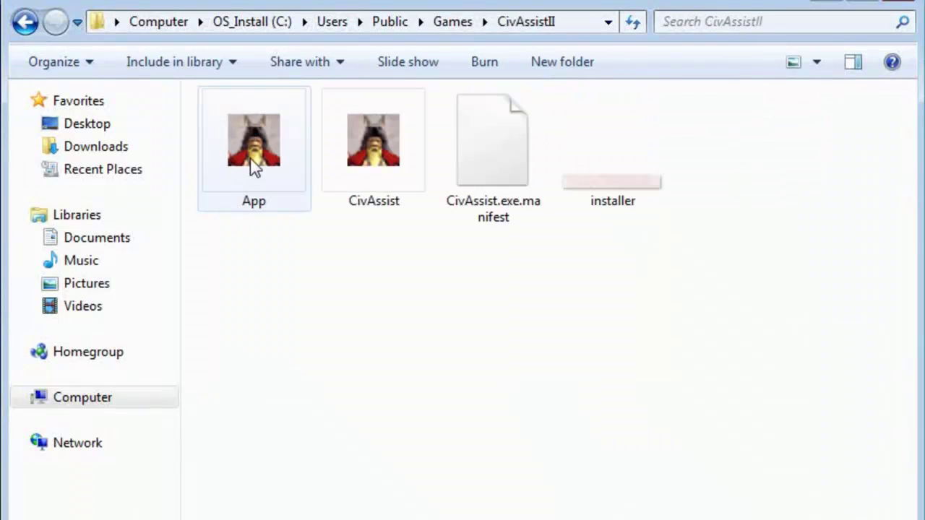
{"action": "left_click", "coordinate": [251, 160]}
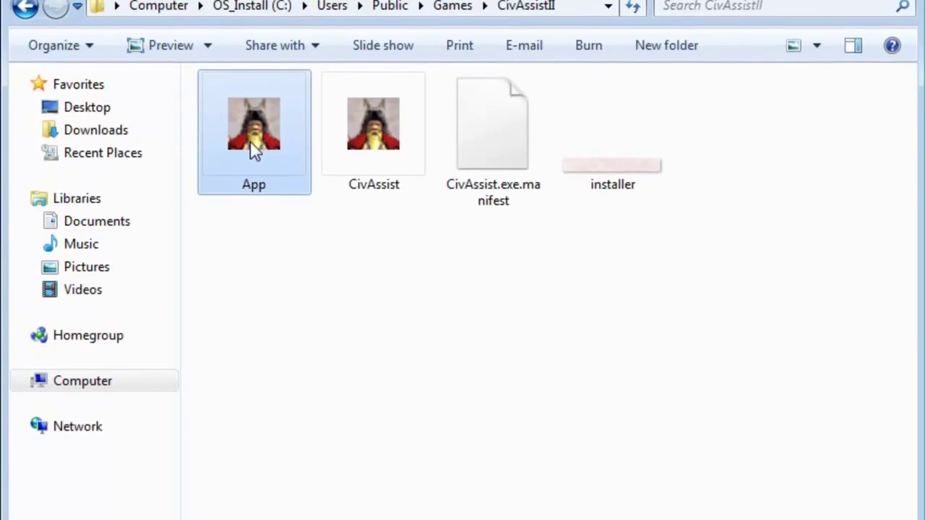
{"action": "left_click", "coordinate": [366, 158]}
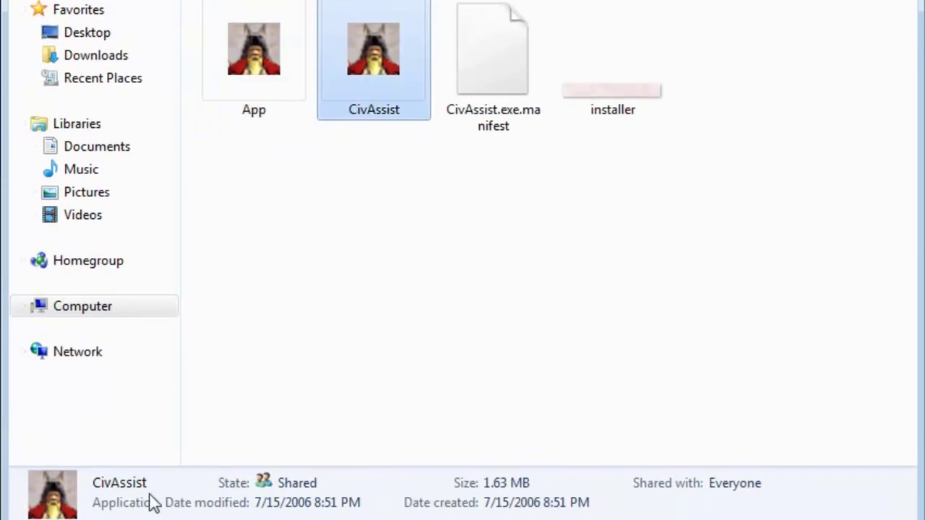
Set CivAssist to Windows XP (Service Pack 3) compatibility for all users and close its properties
{"action": "right_click", "coordinate": [391, 81]}
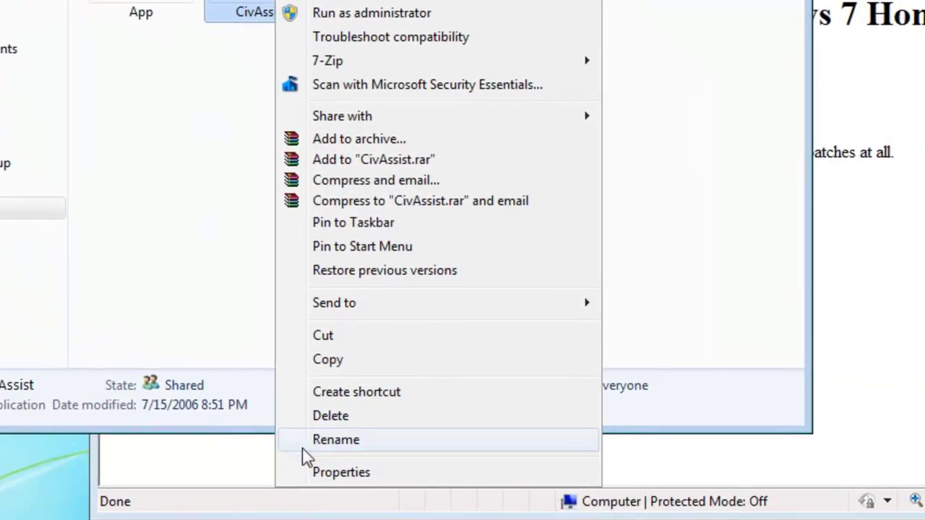
{"action": "left_click", "coordinate": [327, 473]}
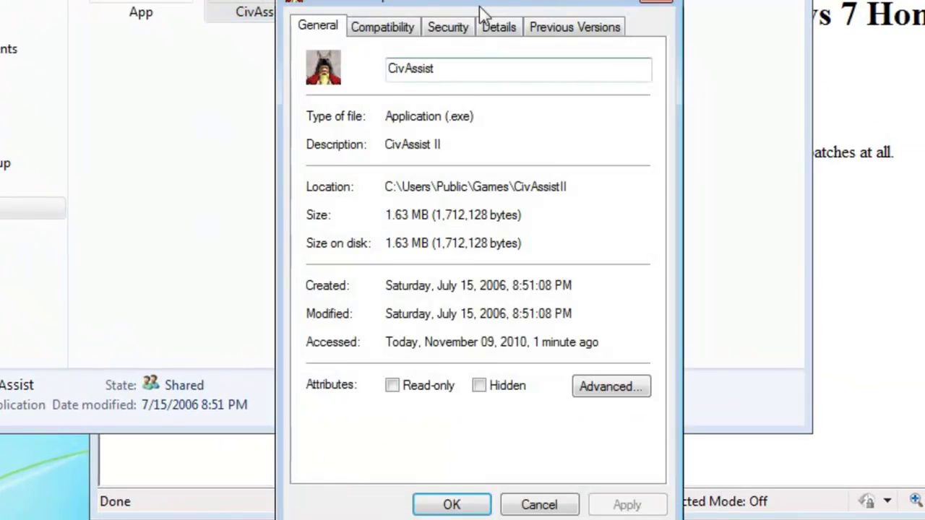
{"action": "left_click", "coordinate": [402, 37]}
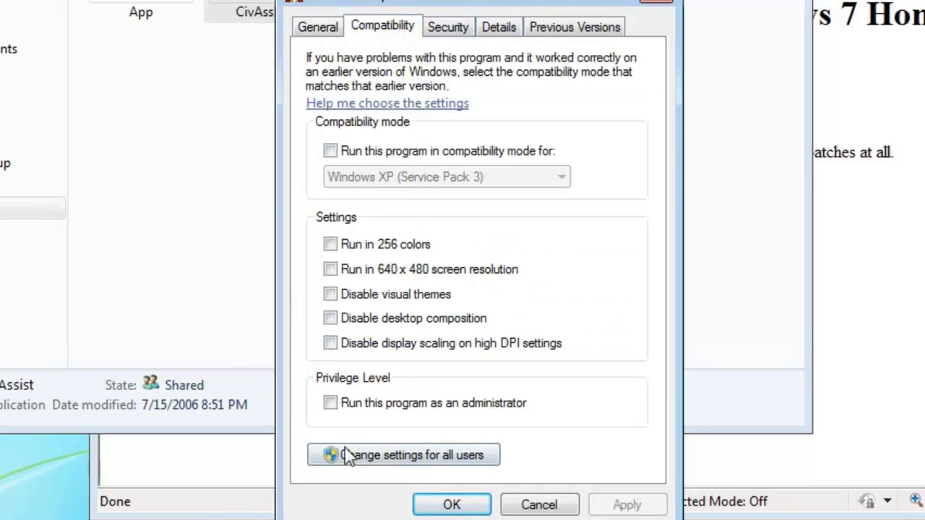
{"action": "left_click", "coordinate": [413, 455]}
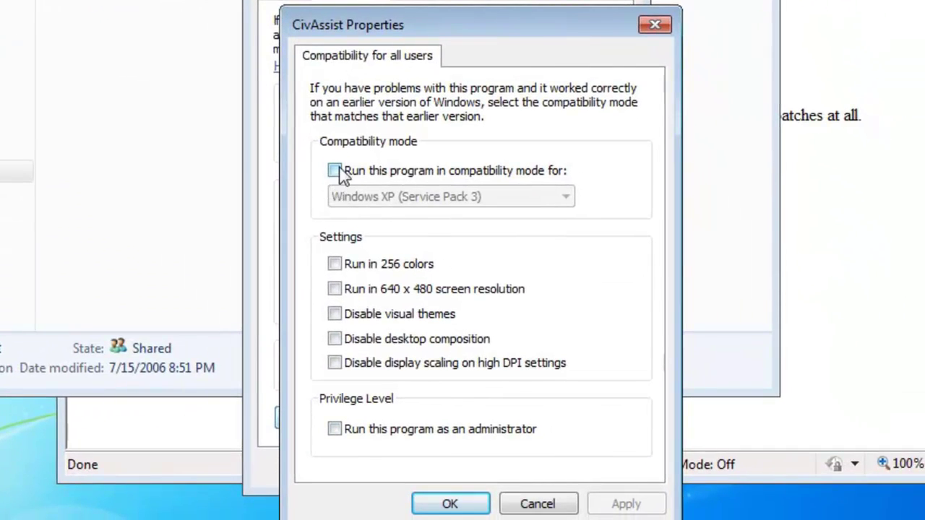
{"action": "left_click", "coordinate": [335, 171]}
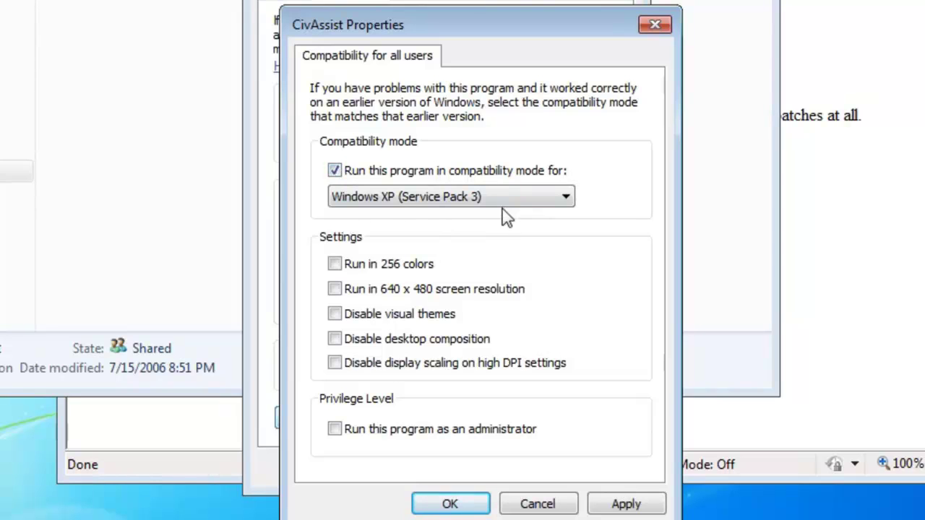
{"action": "left_click", "coordinate": [546, 204]}
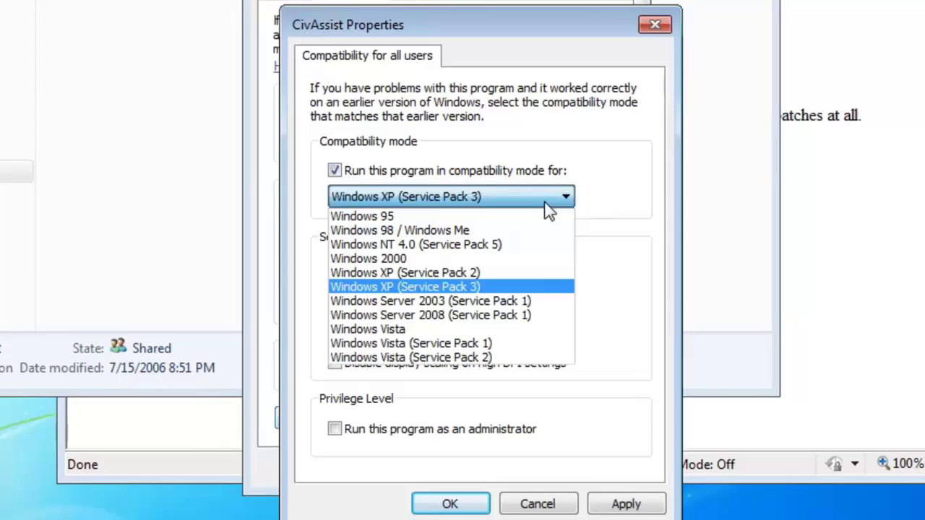
{"action": "left_click", "coordinate": [546, 203]}
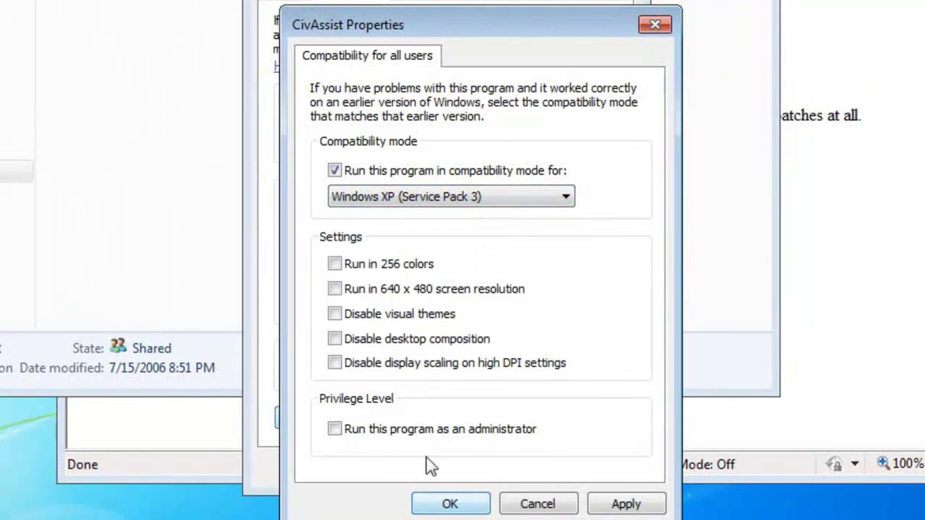
{"action": "left_click", "coordinate": [470, 505]}
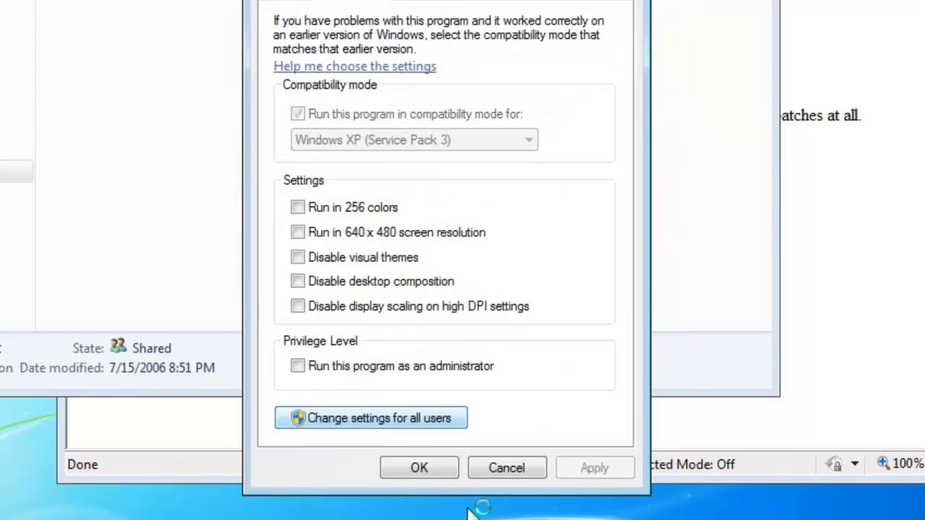
{"action": "left_click", "coordinate": [419, 467]}
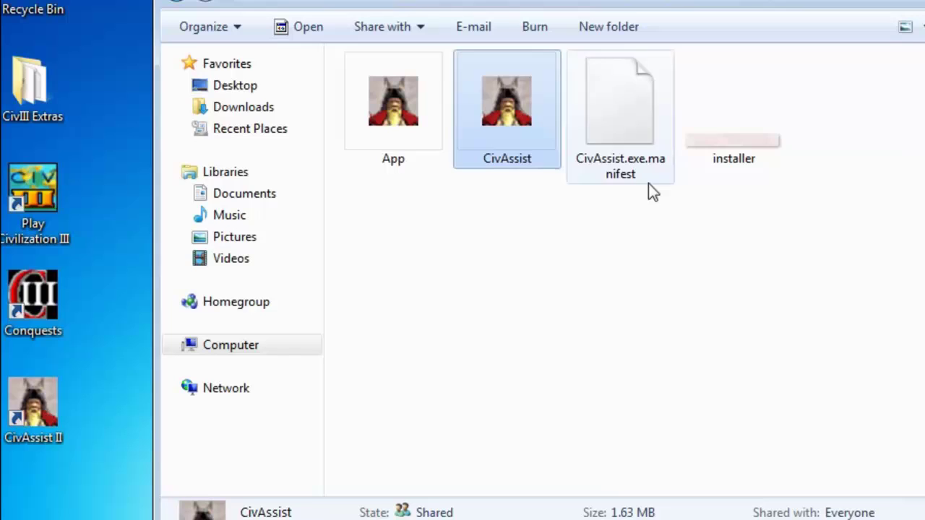
Close Explorer, move CivAssist II to the right, and launch Civilization III Conquests
{"action": "key", "text": "alt+F4"}
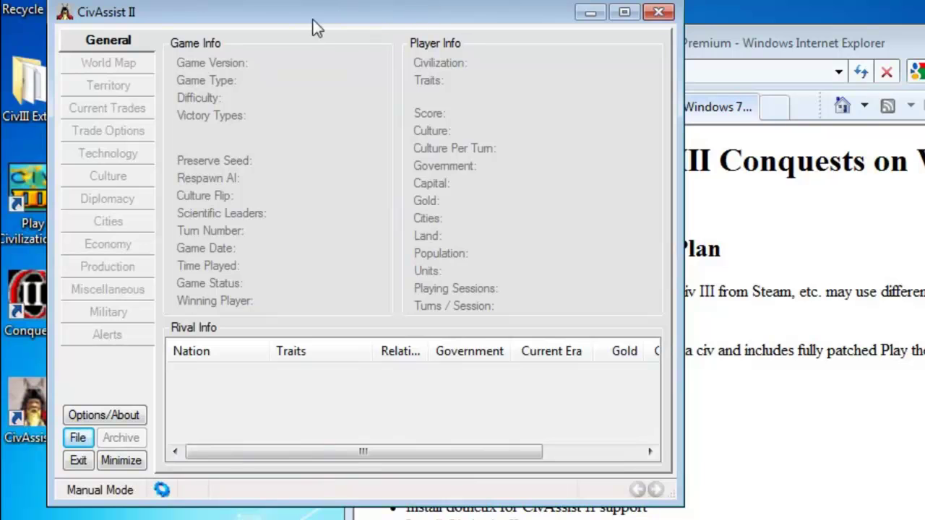
{"action": "left_click_drag", "start_coordinate": [148, 26], "coordinate": [443, 30]}
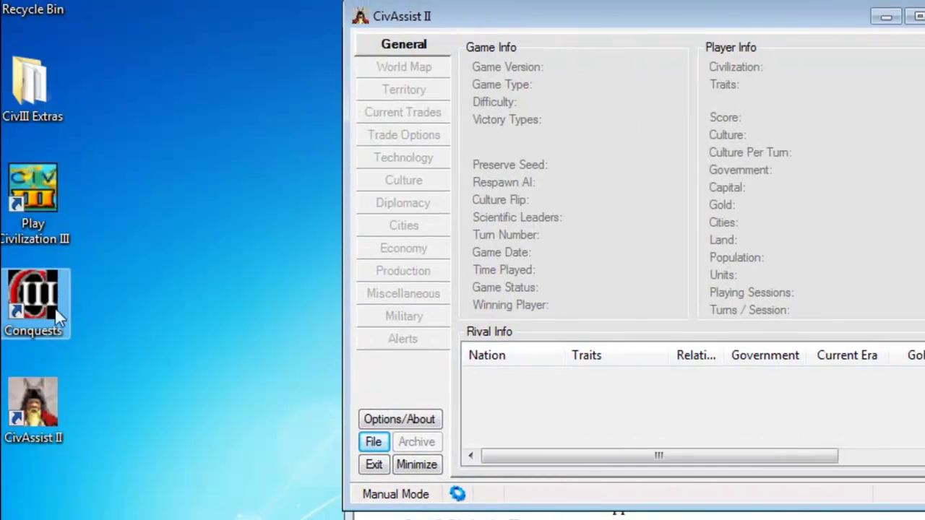
{"action": "double_click", "coordinate": [32, 300]}
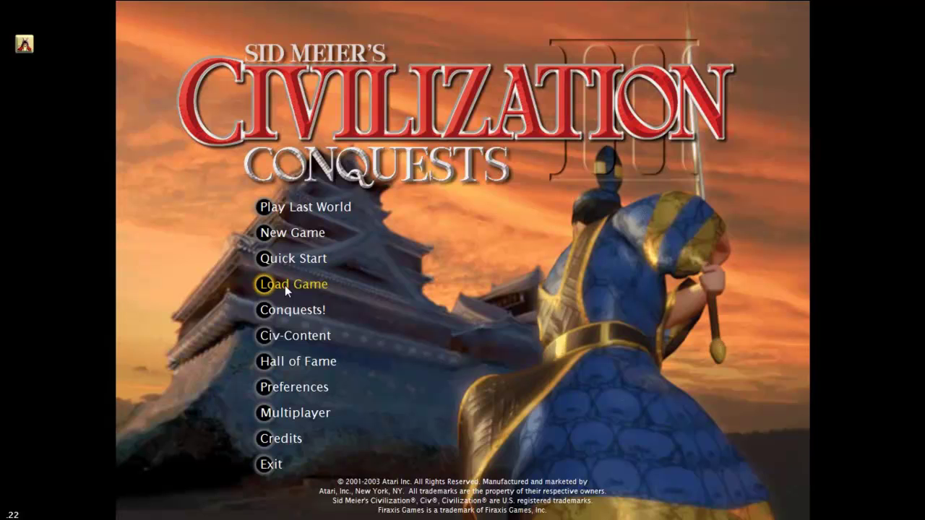
Load the Caesar of the Romans 3700 BC save and start playing
{"action": "left_click", "coordinate": [285, 285]}
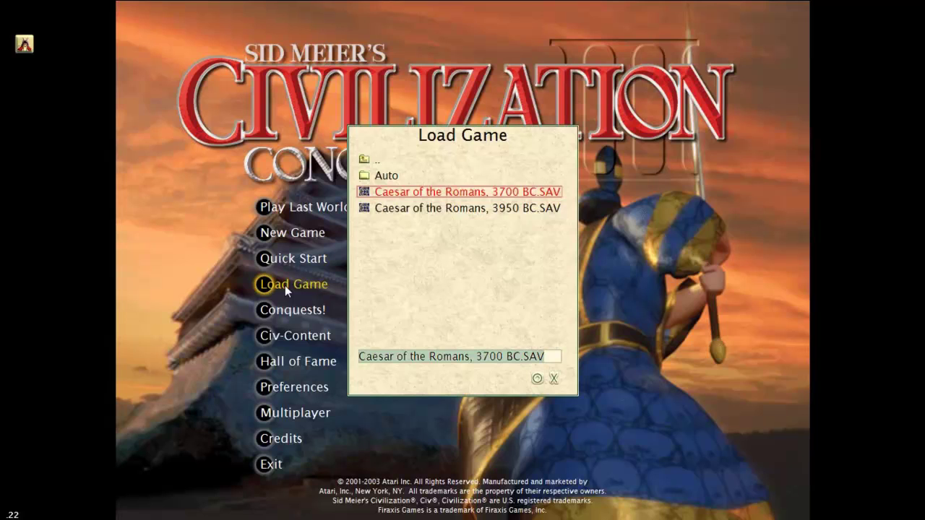
{"action": "double_click", "coordinate": [465, 194]}
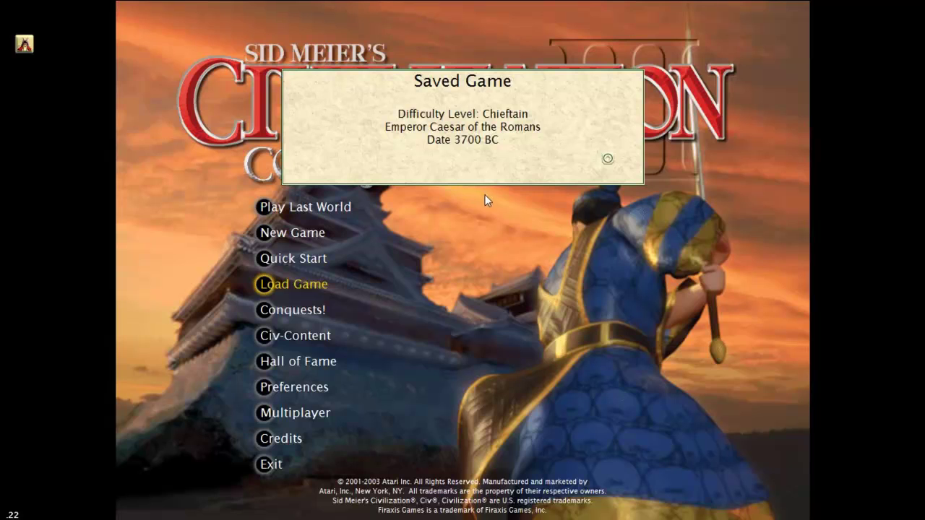
{"action": "left_click", "coordinate": [608, 159]}
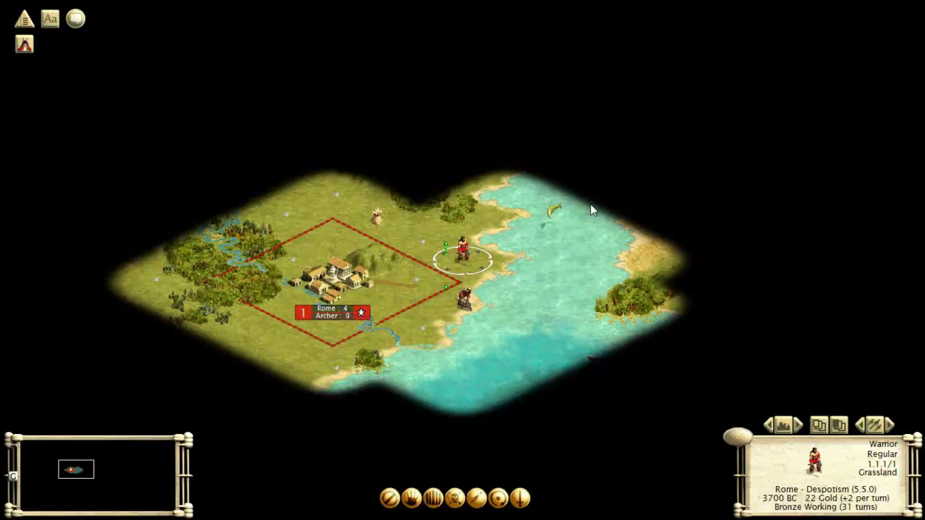
Move the warrior two tiles north to reach 3600 BC, then view CivAssist II
{"action": "key", "text": "Up"}
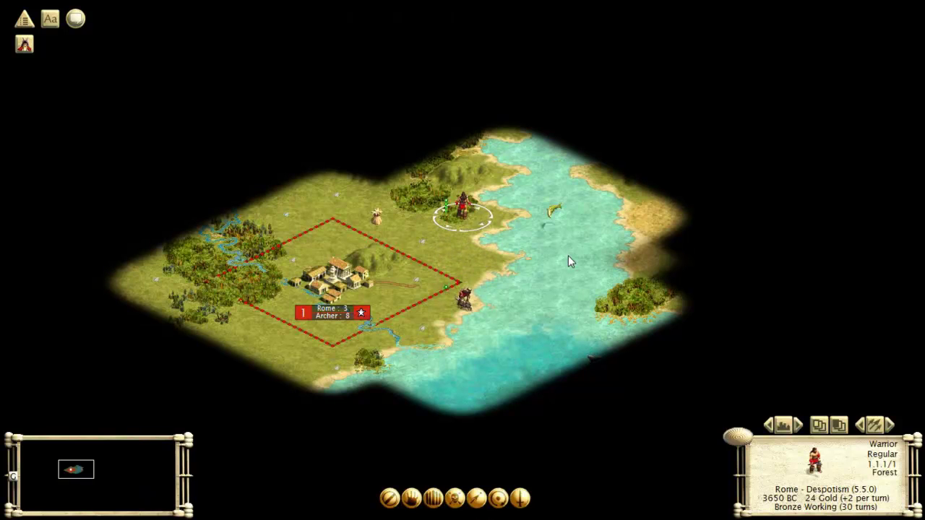
{"action": "key", "text": "Up"}
{"action": "key", "text": "Up"}
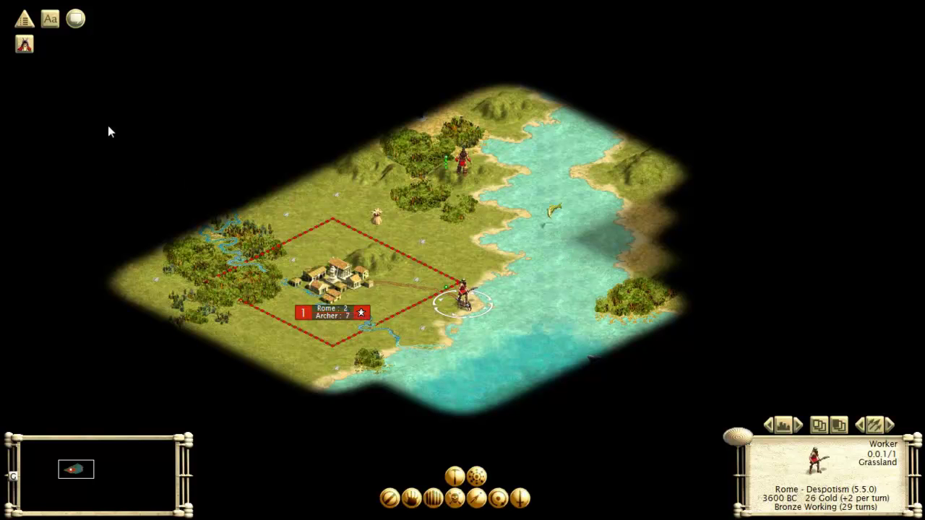
{"action": "left_click", "coordinate": [25, 47]}
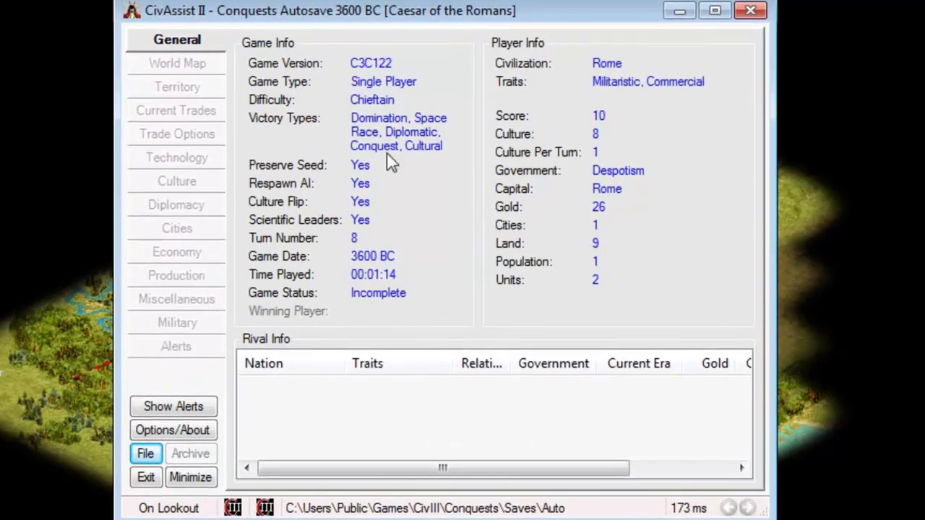
On the world map, inspect the yields of Rome's city tile and the tile south-east of it
{"action": "left_click", "coordinate": [166, 67]}
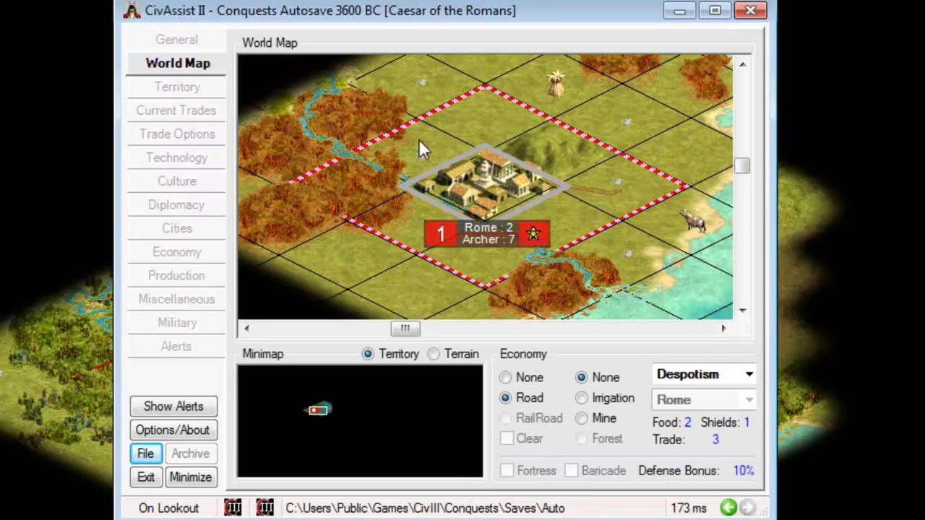
{"action": "left_click", "coordinate": [418, 139]}
{"action": "left_click", "coordinate": [547, 235]}
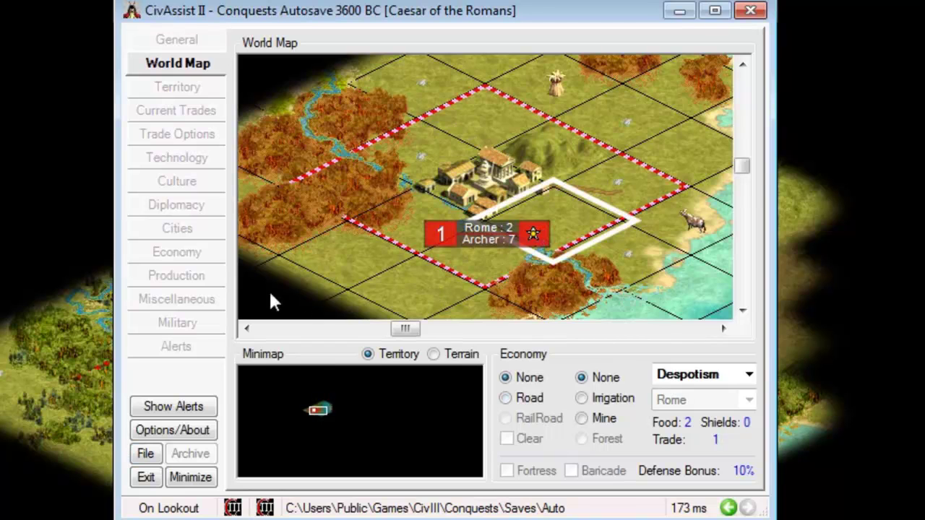
{"action": "left_click", "coordinate": [478, 187]}
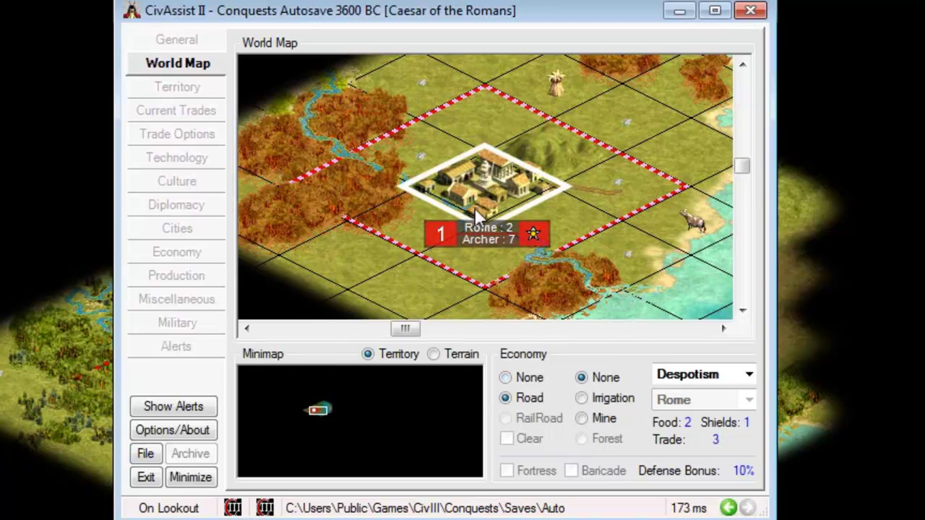
Turn on distance-ring markers around Rome, then show the empty Current Trades list
{"action": "right_click", "coordinate": [414, 419]}
{"action": "mouse_move", "coordinate": [526, 516]}
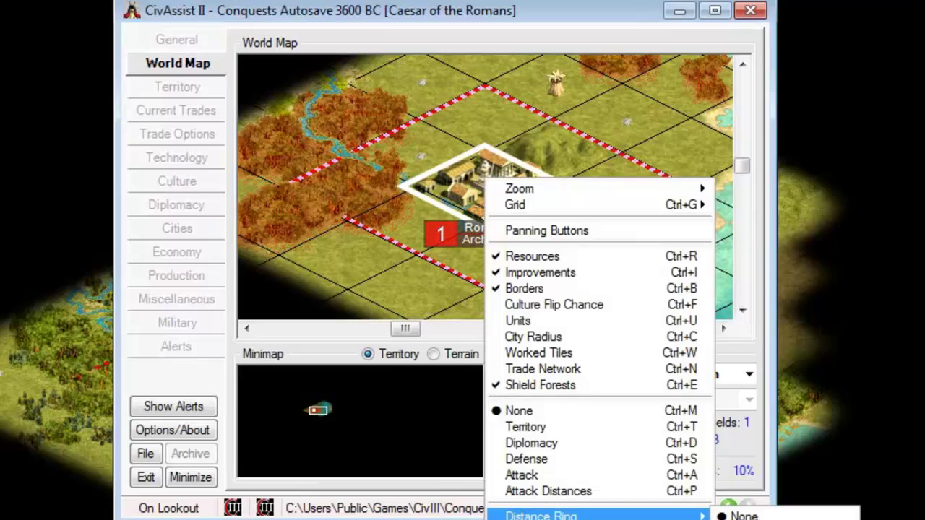
{"action": "left_click", "coordinate": [744, 515]}
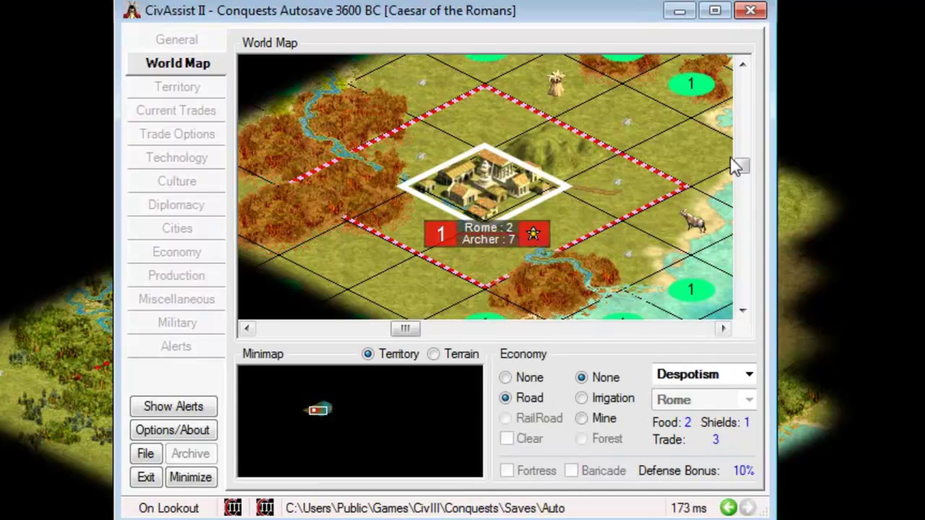
{"action": "mouse_move", "coordinate": [744, 165]}
{"action": "left_mouse_down"}
{"action": "mouse_move", "coordinate": [744, 177]}
{"action": "mouse_move", "coordinate": [740, 160]}
{"action": "left_mouse_up"}
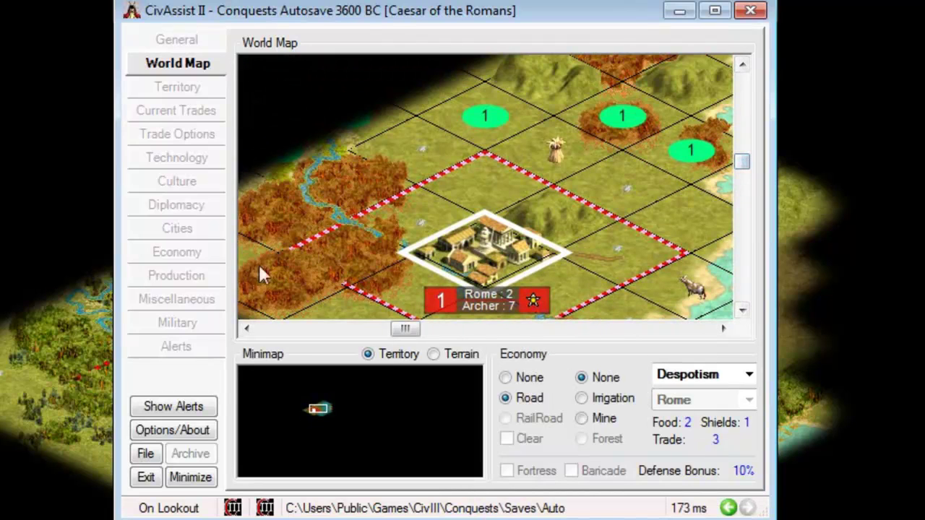
{"action": "left_click", "coordinate": [167, 112]}
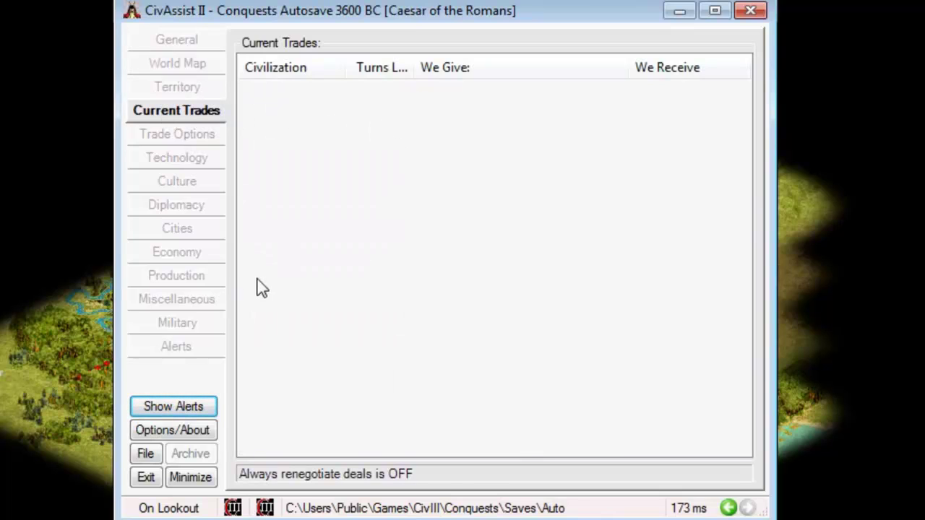
Check the Bronze Working research status and glance at the list of save files
{"action": "left_click", "coordinate": [180, 159]}
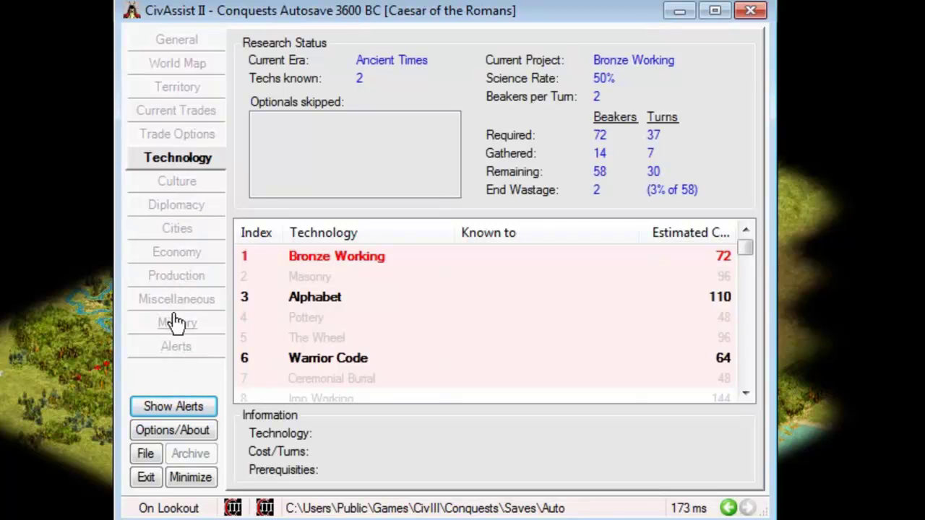
{"action": "left_click", "coordinate": [148, 456]}
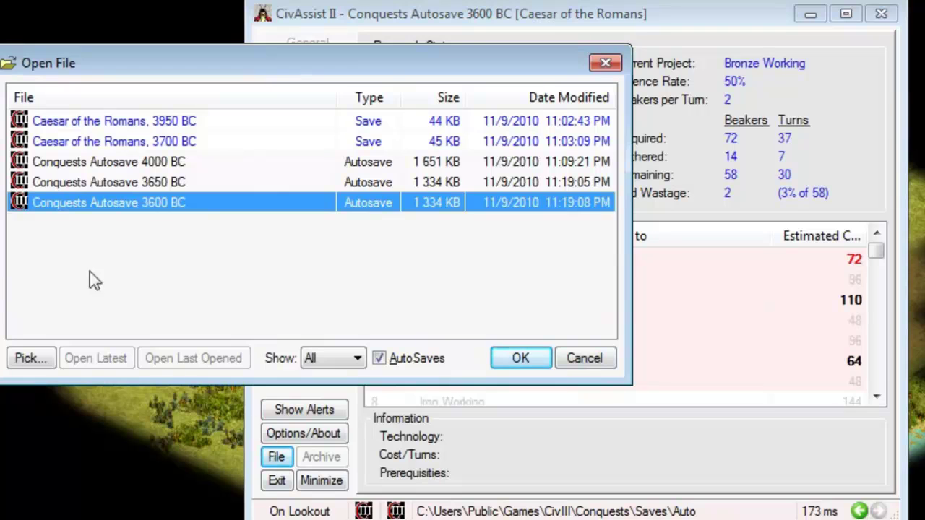
{"action": "left_click", "coordinate": [583, 365]}
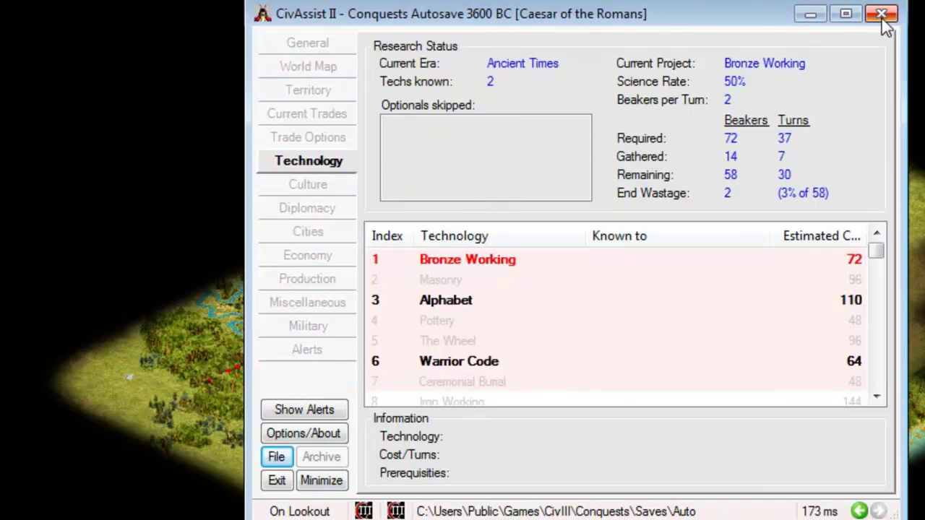
Look over the world map and territory views, then return to the 3600 BC General page
{"action": "left_click", "coordinate": [295, 67]}
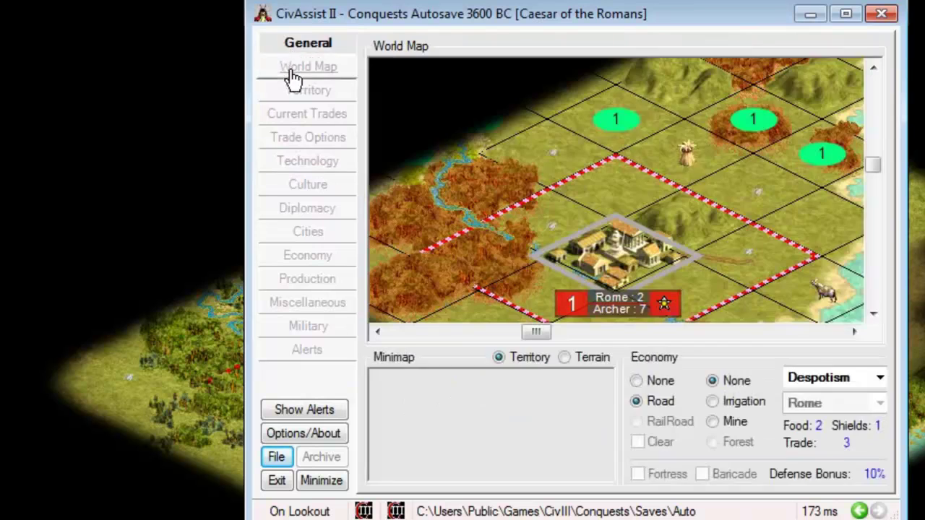
{"action": "left_click", "coordinate": [293, 93]}
{"action": "left_click", "coordinate": [295, 65]}
{"action": "left_click", "coordinate": [295, 43]}
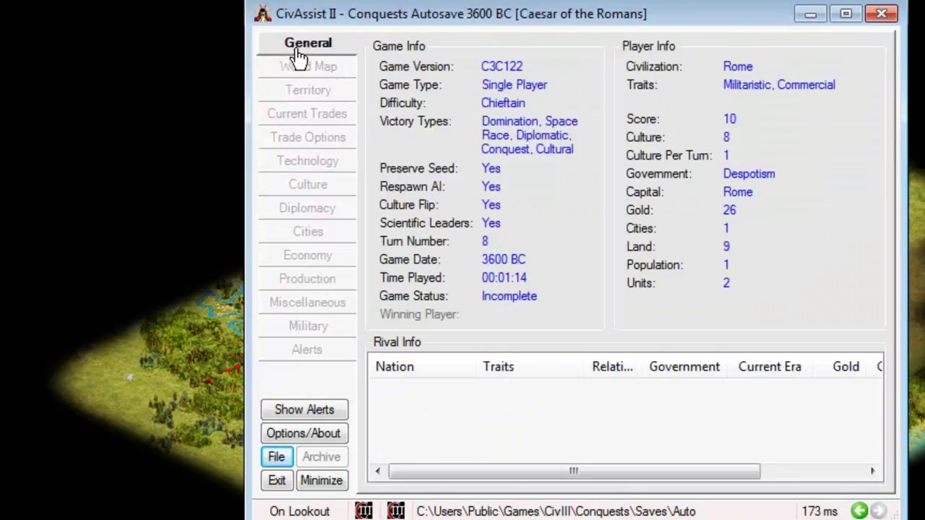
Minimize CivAssist II to bring the Civilization III map around Rome back into view
{"action": "left_click", "coordinate": [811, 13]}
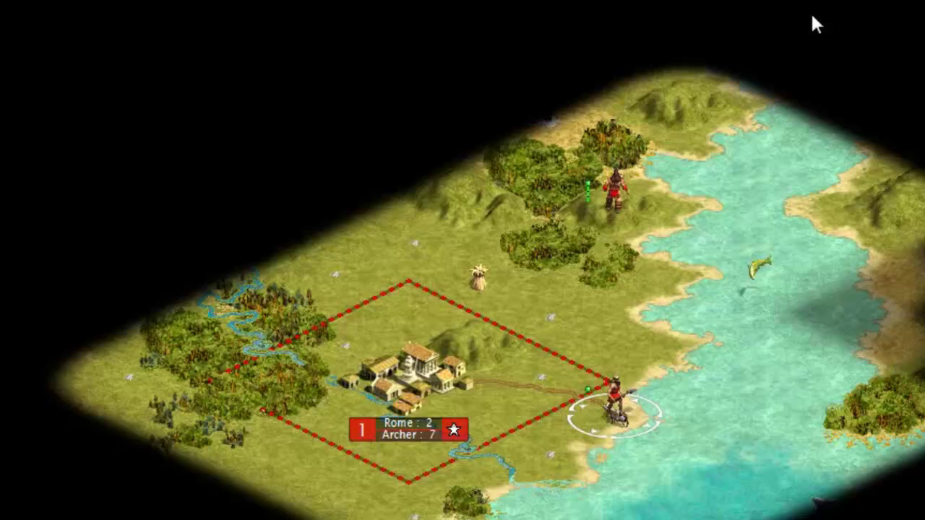